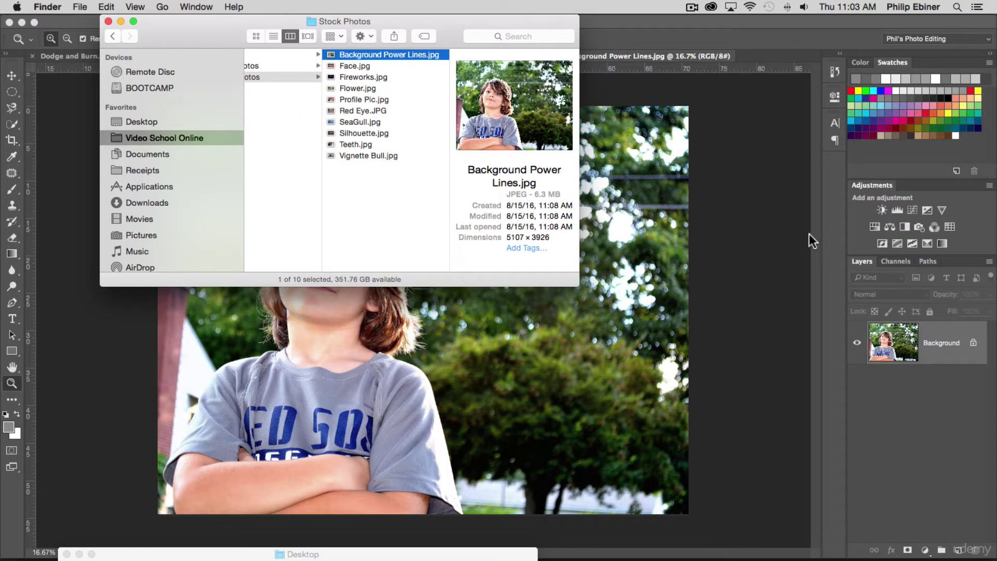
Switch to Photoshop and use the Clone Stamp at size 228 to cover the upper power line's left end with nearby foliage
{"action": "left_click", "coordinate": [794, 228]}
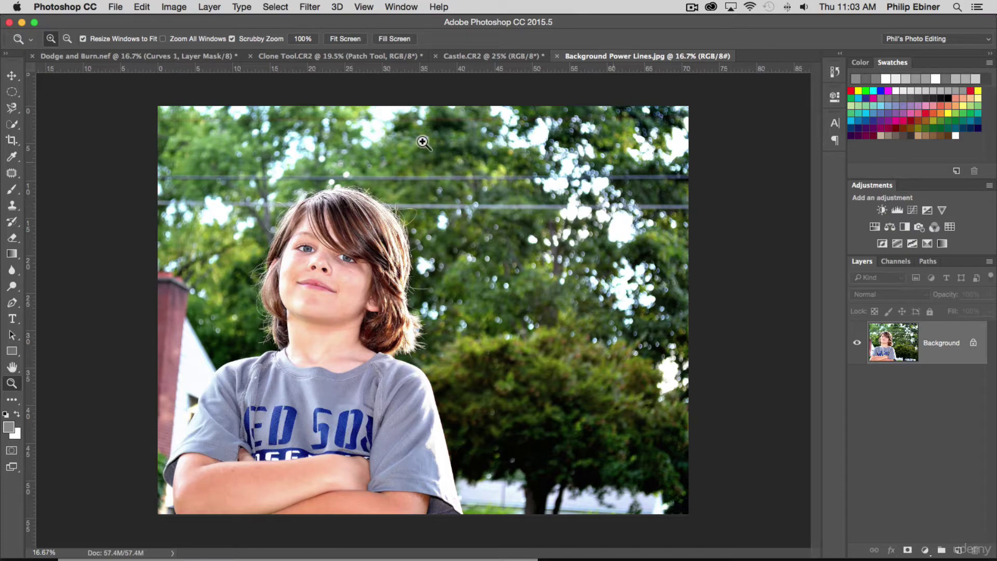
{"action": "left_click", "coordinate": [655, 179]}
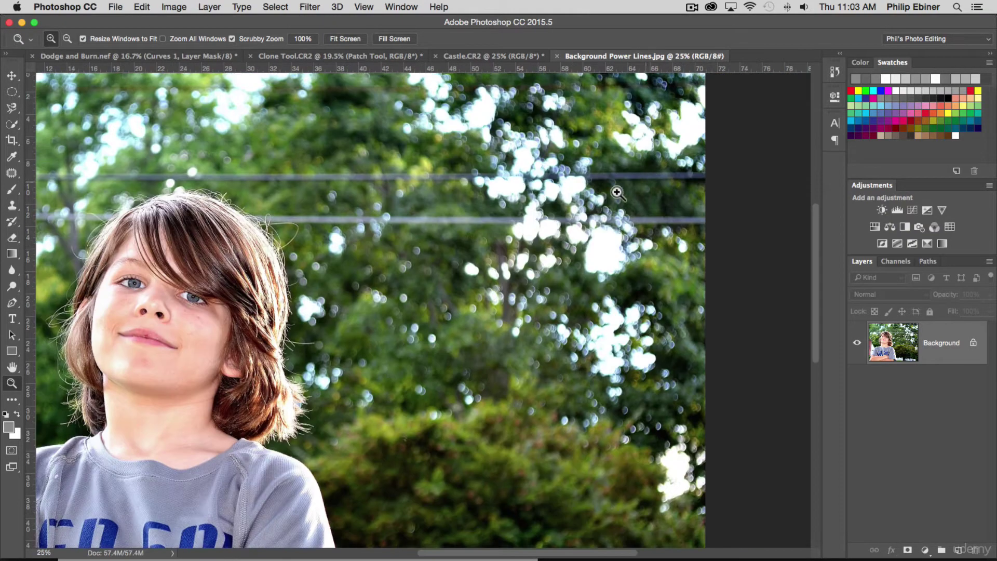
{"action": "left_click", "coordinate": [15, 76]}
{"action": "left_click_drag", "start_coordinate": [156, 173], "coordinate": [592, 338]}
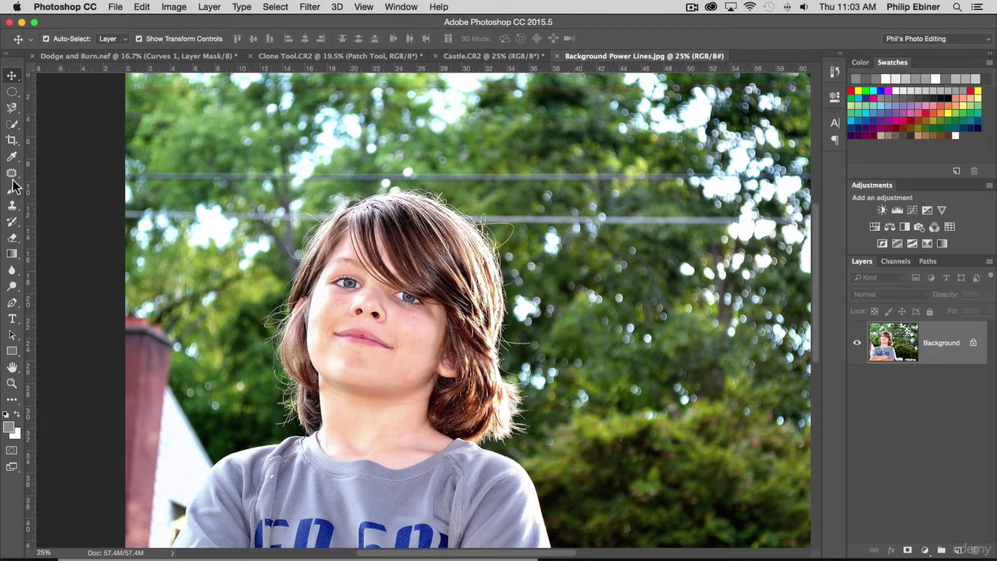
{"action": "left_click", "coordinate": [16, 208]}
{"action": "left_click", "coordinate": [98, 203]}
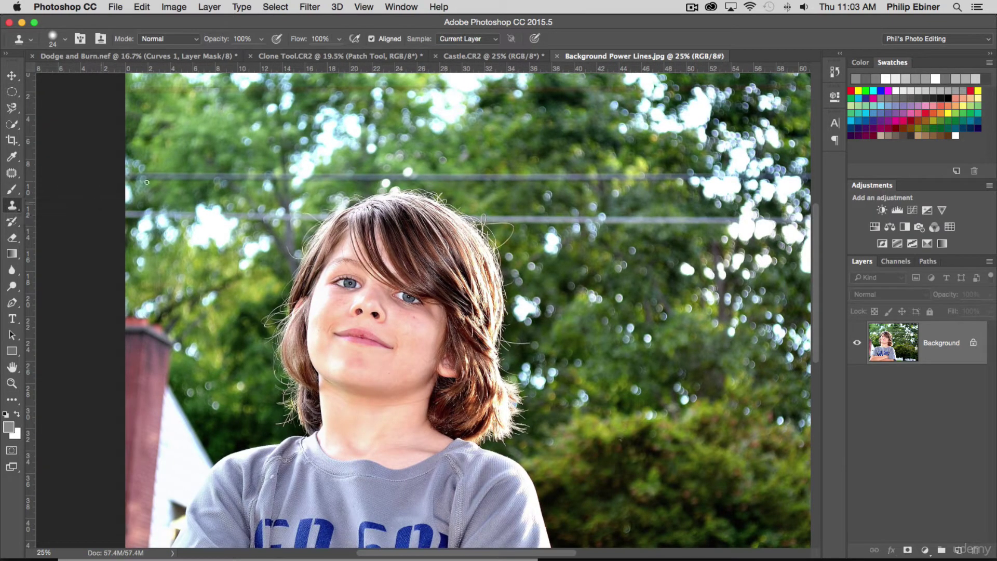
{"action": "left_click_drag", "start_coordinate": [198, 157], "coordinate": [221, 162]}
{"action": "left_click", "coordinate": [182, 174]}
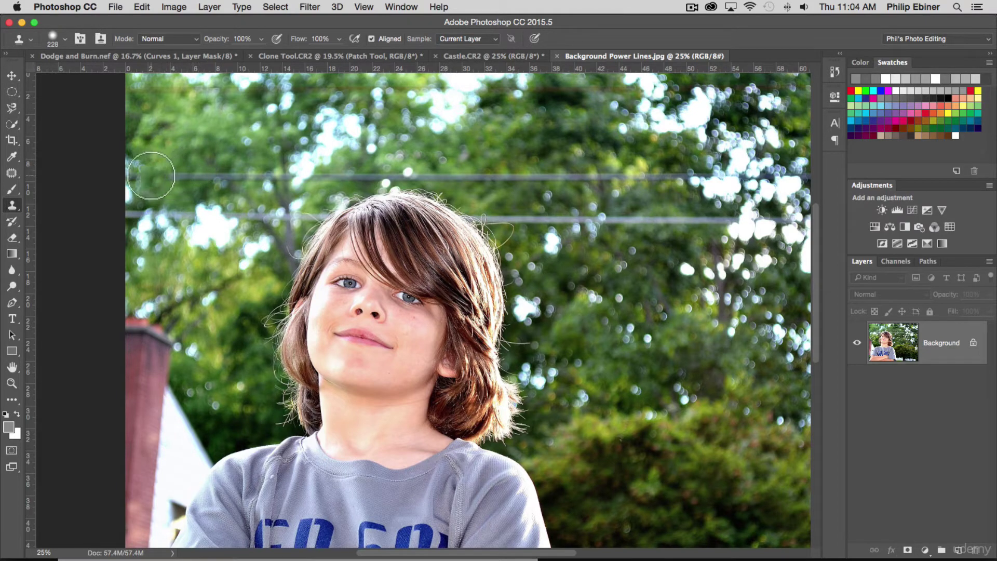
{"action": "left_click_drag", "start_coordinate": [132, 175], "coordinate": [227, 174]}
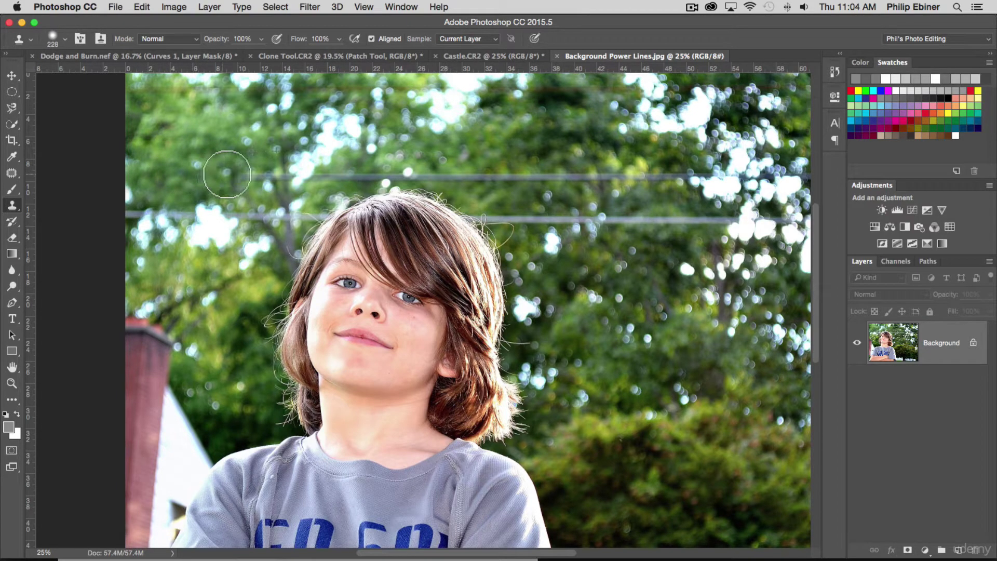
{"action": "left_click", "coordinate": [186, 141], "text": "alt"}
{"action": "left_click", "coordinate": [244, 178]}
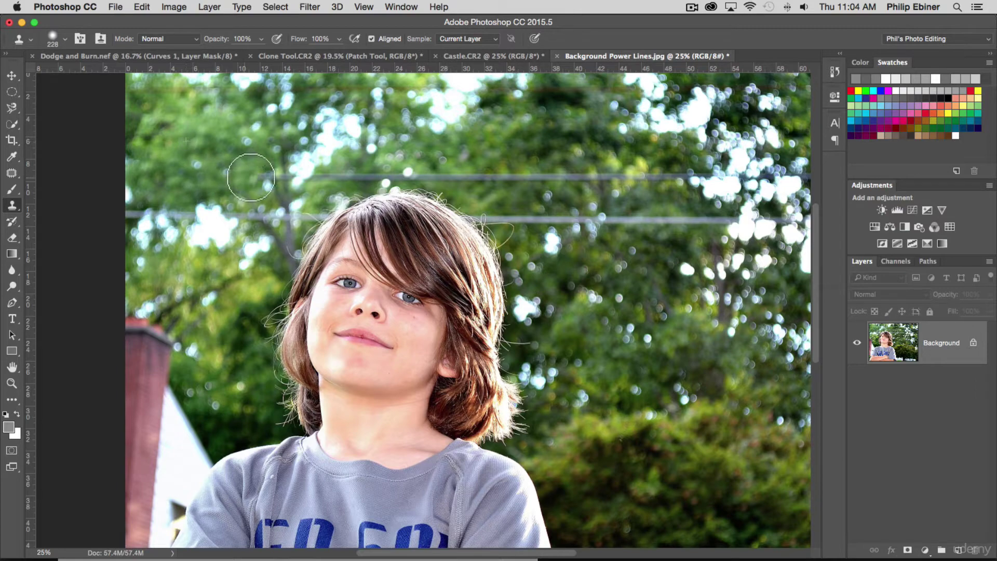
Clone the tree trunk and adjacent foliage over the upper power line with the brush reduced to 78
{"action": "key", "text": "z"}
{"action": "left_click", "coordinate": [279, 187]}
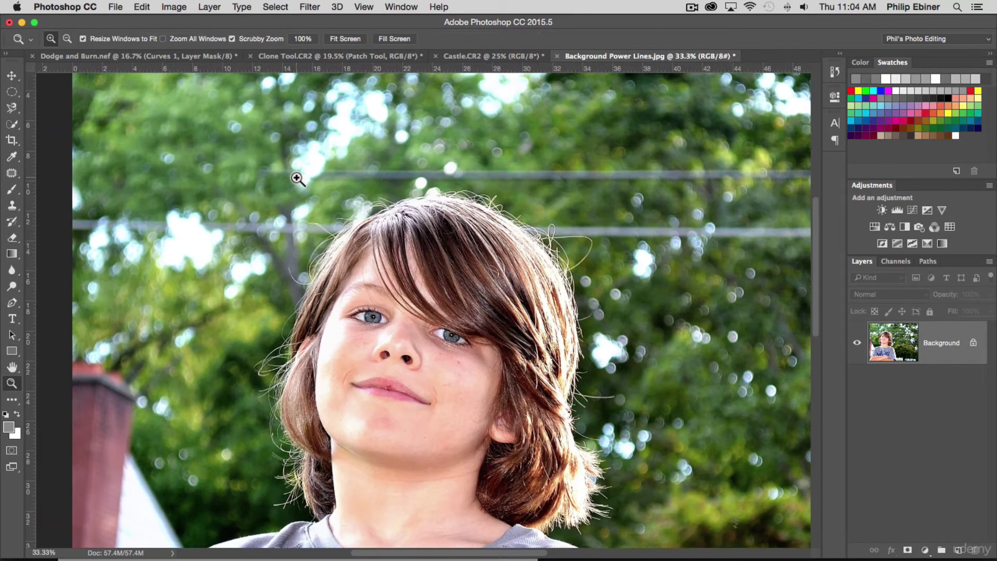
{"action": "left_click", "coordinate": [281, 179]}
{"action": "left_click", "coordinate": [266, 186]}
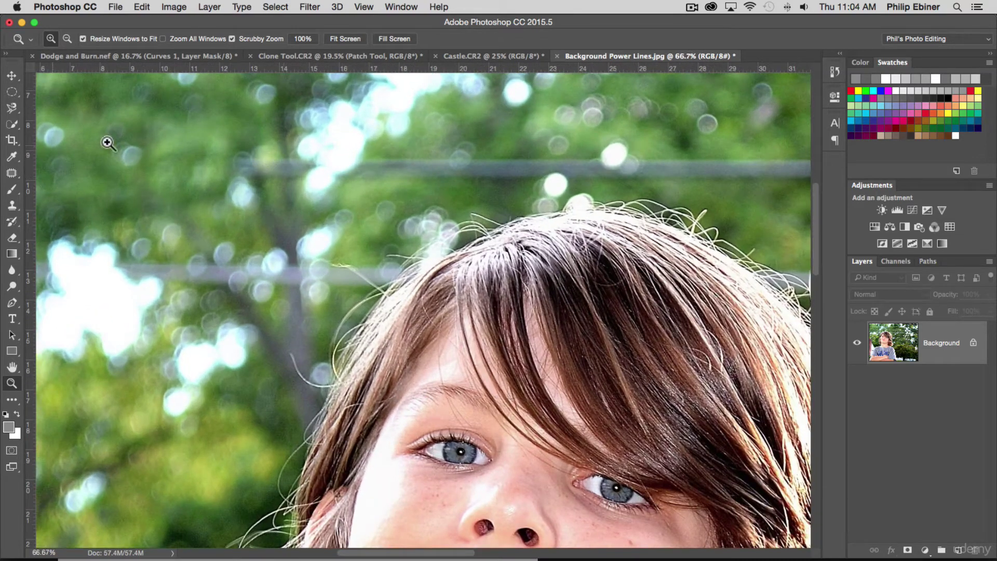
{"action": "left_click", "coordinate": [12, 205]}
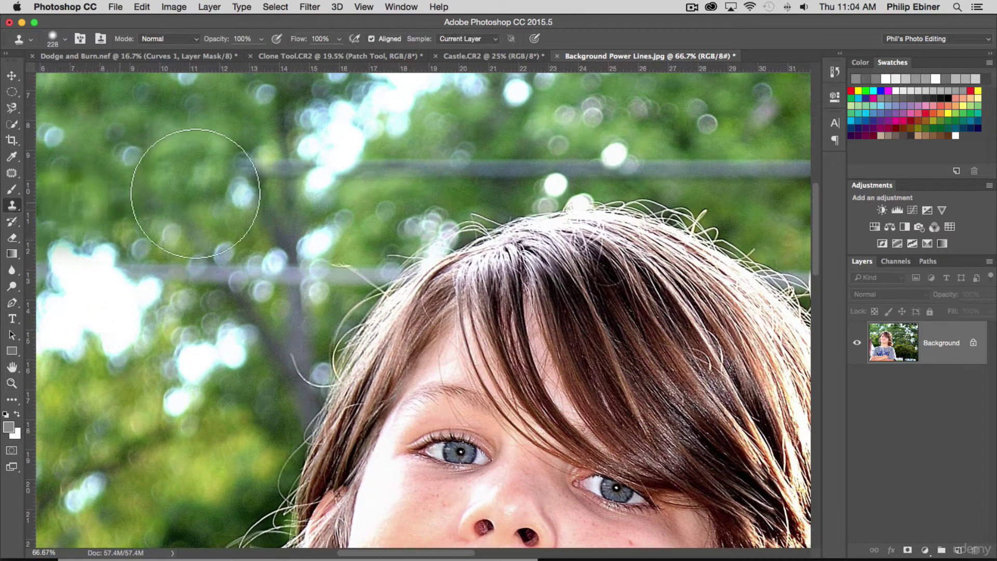
{"action": "left_click_drag", "start_coordinate": [269, 200], "coordinate": [237, 201]}
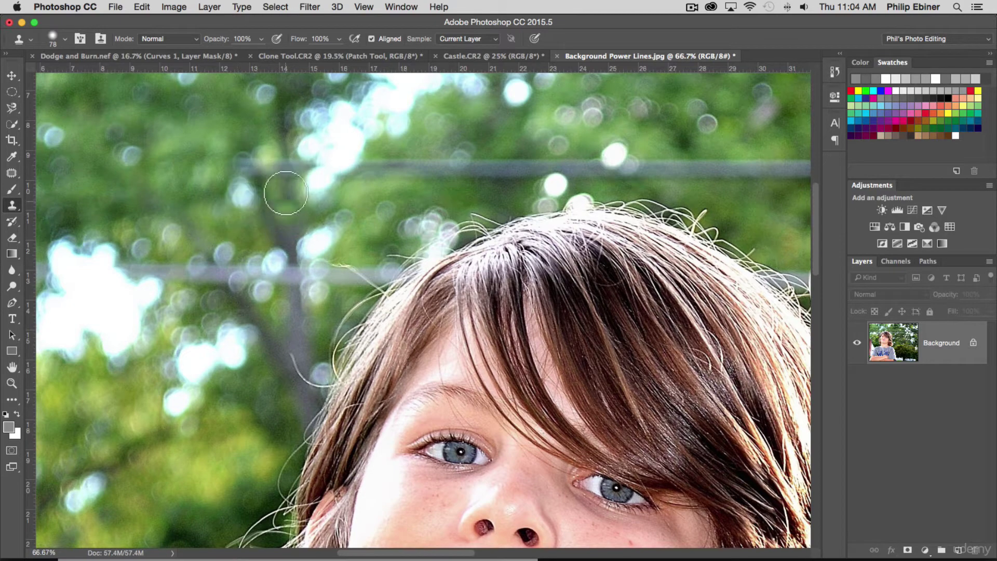
{"action": "left_click", "coordinate": [285, 144], "text": "alt"}
{"action": "left_click", "coordinate": [284, 167]}
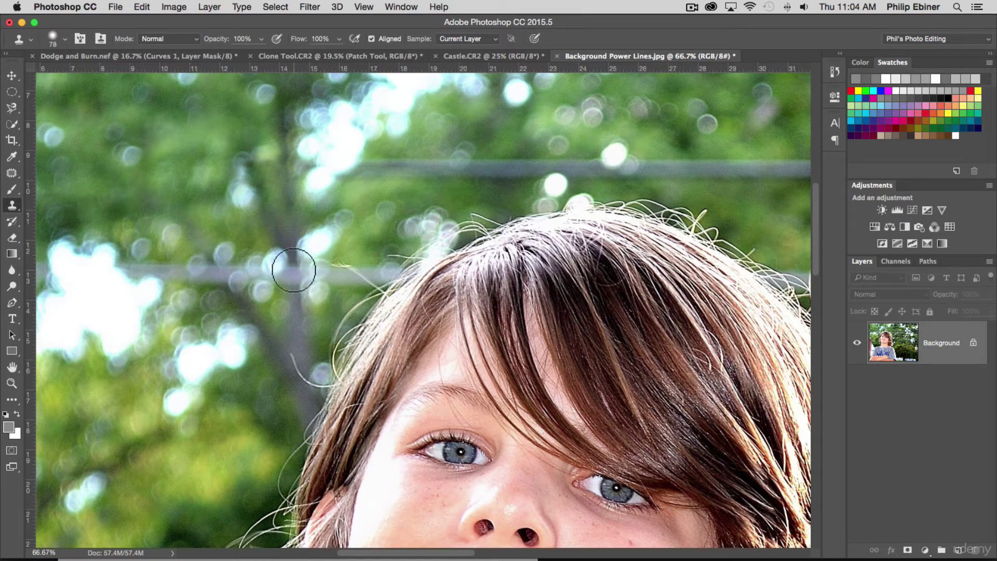
Clone away the lower power line around the trunk and branch beside the boy, enlarging the Clone Stamp brush to 138
{"action": "left_click", "coordinate": [294, 276]}
{"action": "left_click", "coordinate": [259, 318]}
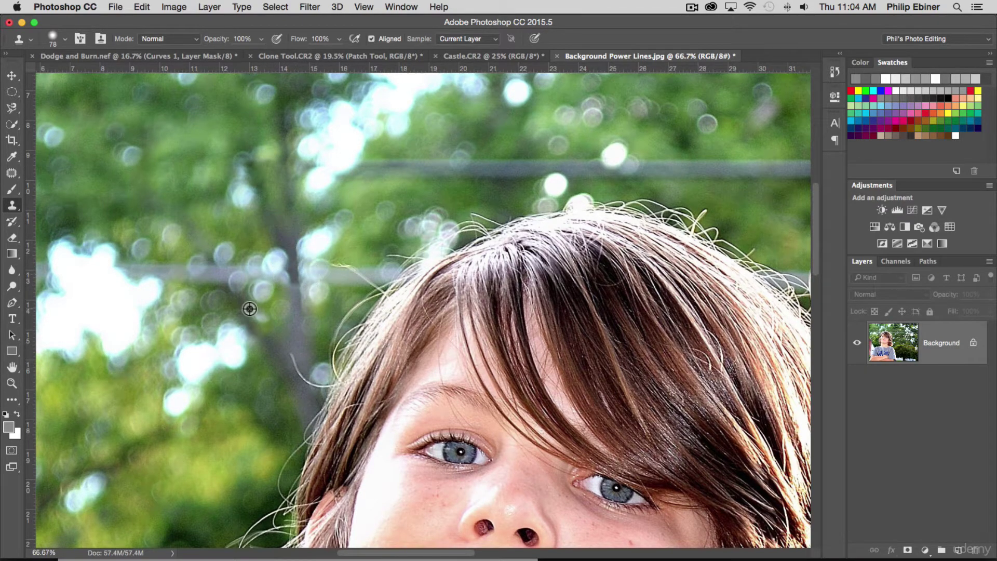
{"action": "left_click_drag", "start_coordinate": [222, 276], "coordinate": [217, 275]}
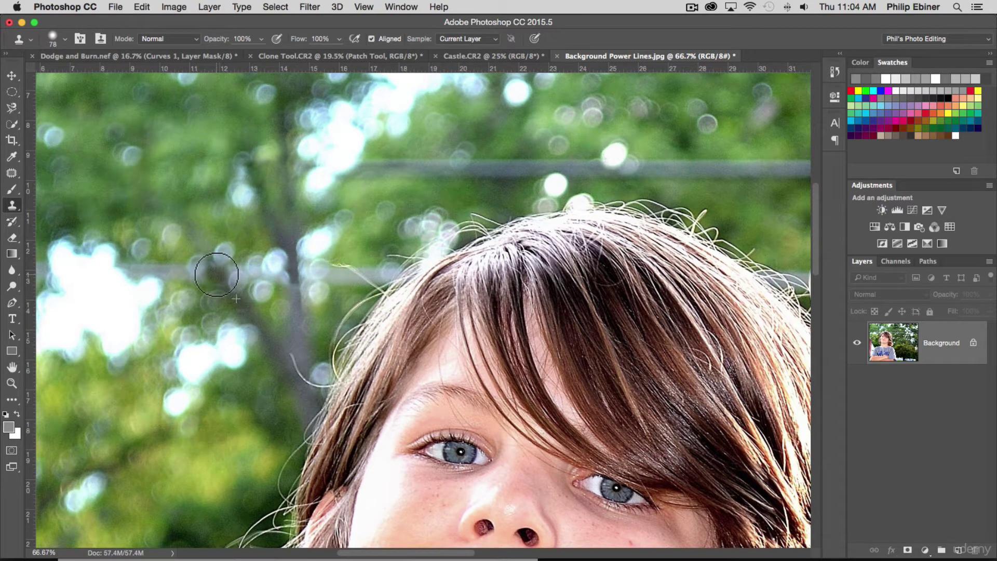
{"action": "left_click_drag", "start_coordinate": [143, 204], "coordinate": [169, 203]}
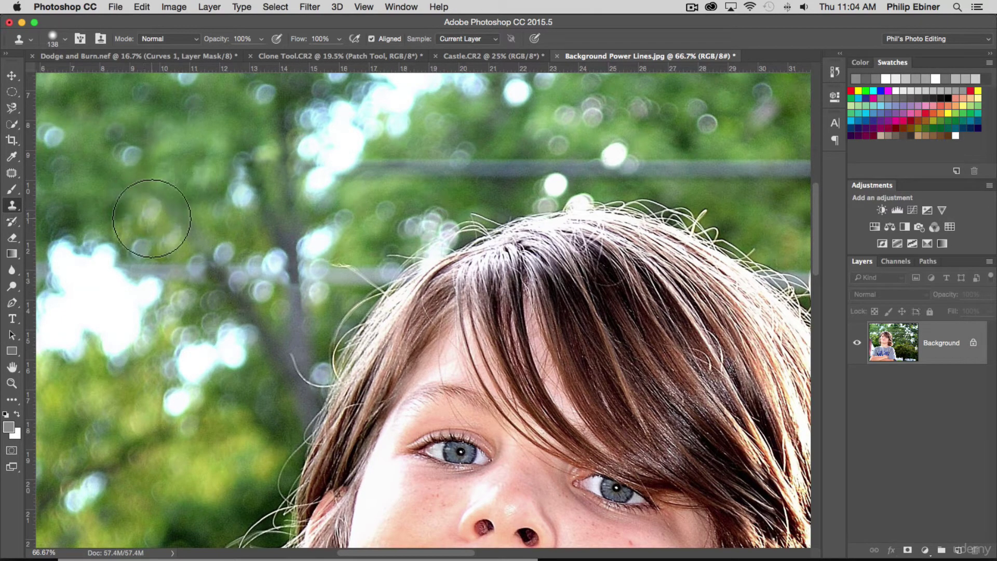
{"action": "left_click", "coordinate": [148, 233], "text": "alt"}
{"action": "mouse_move", "coordinate": [169, 273]}
{"action": "left_mouse_down"}
{"action": "mouse_move", "coordinate": [148, 266]}
{"action": "mouse_move", "coordinate": [229, 260]}
{"action": "left_mouse_up"}
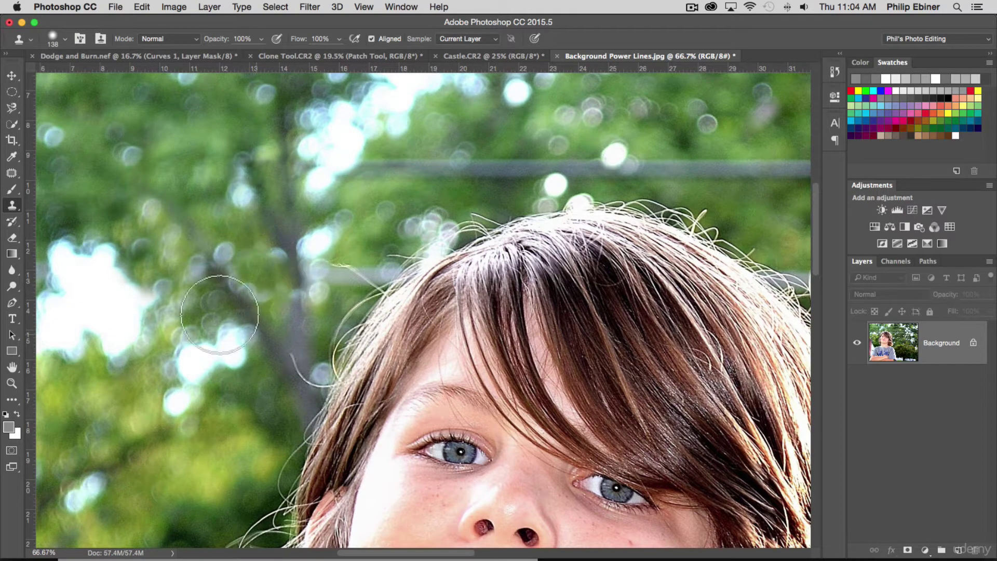
Try to clone foliage over the lower power line between the bright sky gap and the photo's left edge
{"action": "scroll", "coordinate": [234, 206], "scroll_direction": "left", "scroll_amount": 5}
{"action": "left_click", "coordinate": [233, 202], "text": "alt"}
{"action": "left_click", "coordinate": [281, 265]}
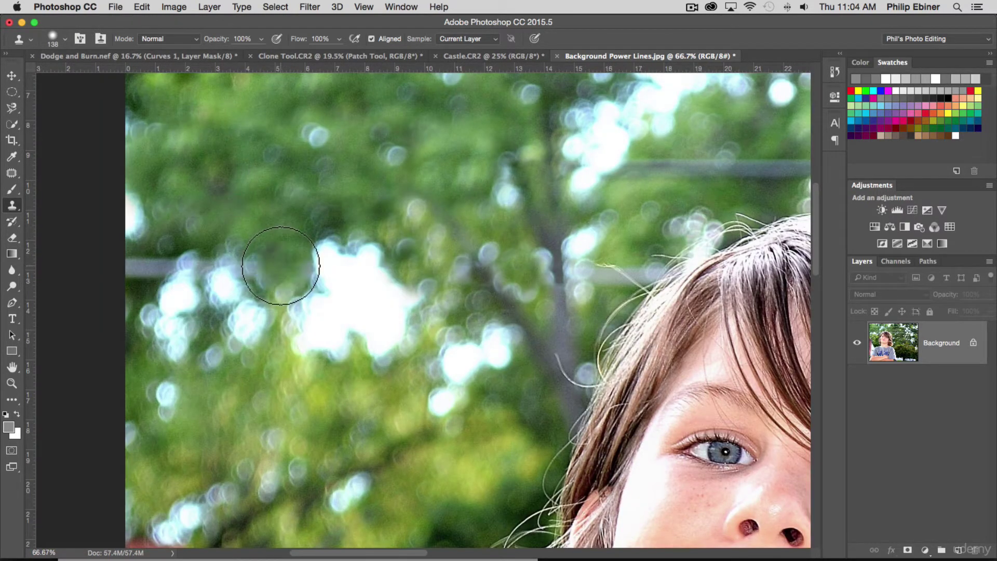
{"action": "mouse_move", "coordinate": [280, 266]}
{"action": "left_mouse_down"}
{"action": "mouse_move", "coordinate": [132, 262]}
{"action": "mouse_move", "coordinate": [167, 260]}
{"action": "left_mouse_up"}
{"action": "key", "text": "super+z"}
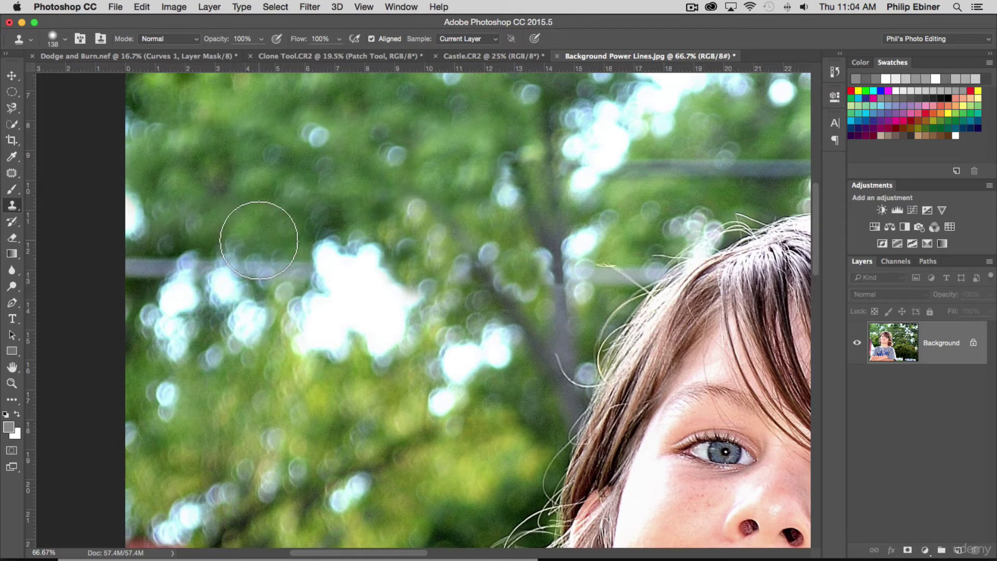
Resample foliage and clone it over the lower power line near the photo's left edge, undoing the misplaced strokes
{"action": "left_click", "coordinate": [270, 208], "text": "alt"}
{"action": "mouse_move", "coordinate": [265, 244]}
{"action": "left_mouse_down"}
{"action": "mouse_move", "coordinate": [121, 240]}
{"action": "mouse_move", "coordinate": [143, 240]}
{"action": "left_mouse_up"}
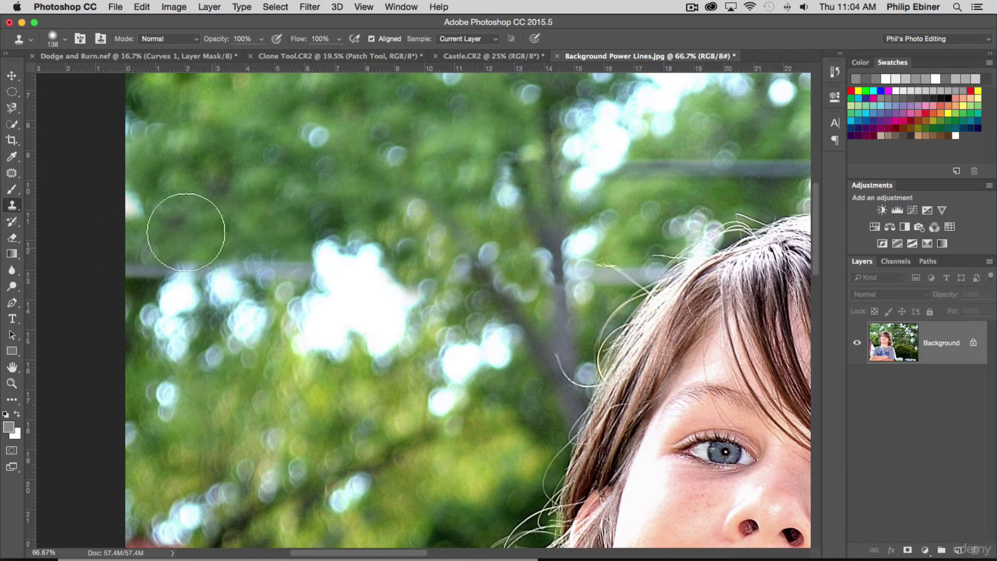
{"action": "left_click", "coordinate": [291, 271]}
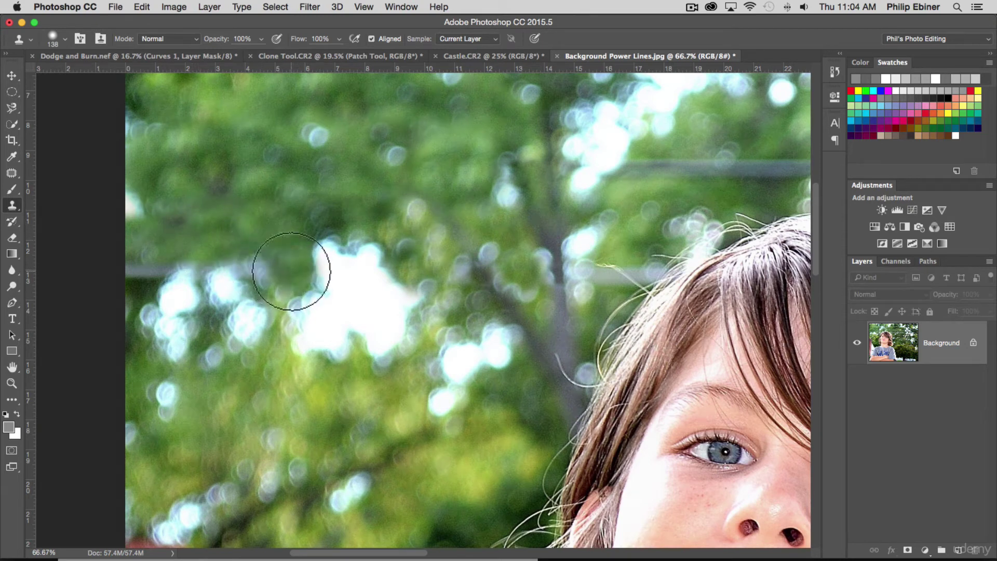
{"action": "left_click_drag", "start_coordinate": [292, 272], "coordinate": [162, 273]}
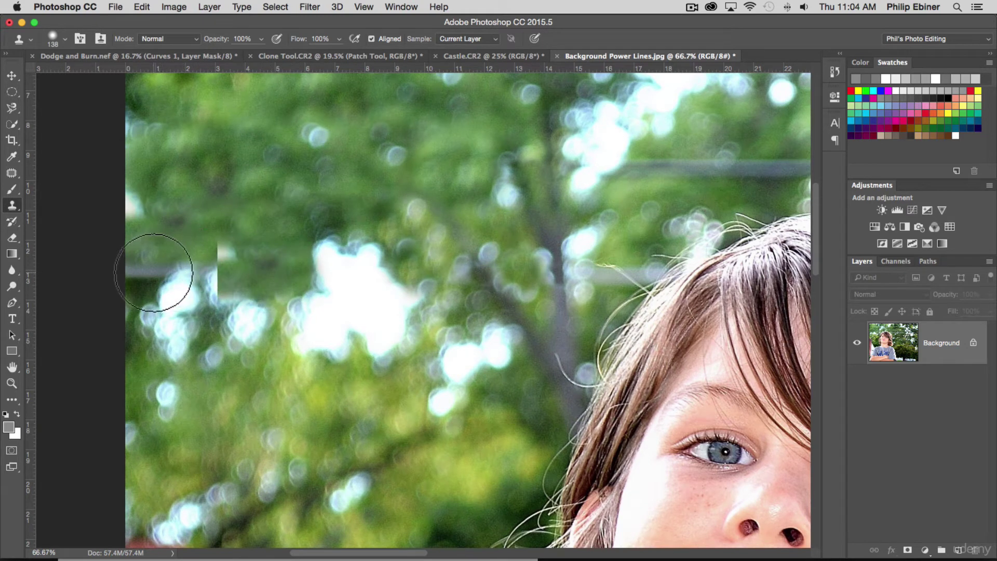
{"action": "left_click", "coordinate": [221, 295]}
{"action": "key", "text": "super+alt+z"}
{"action": "key", "text": "super+alt+z"}
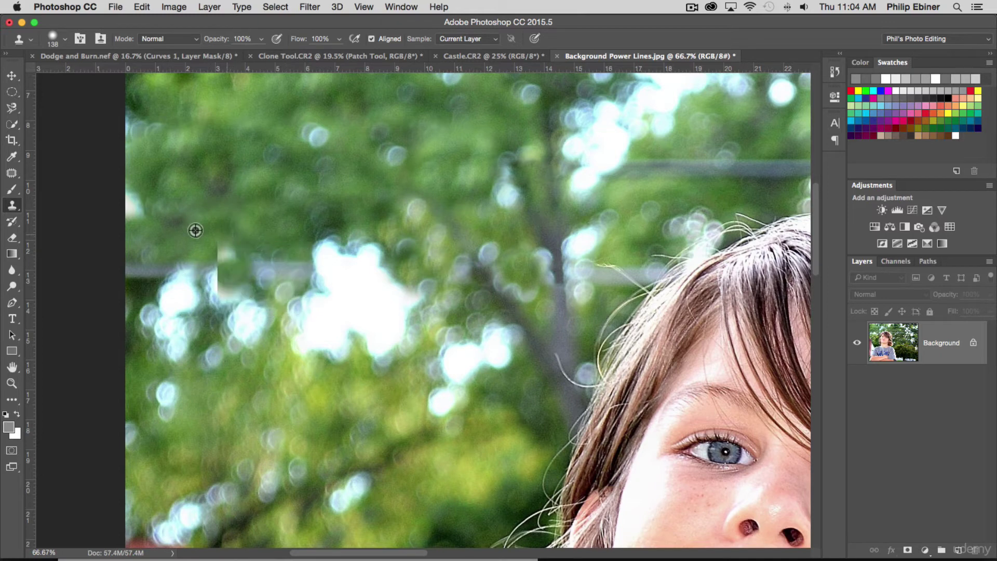
{"action": "key", "text": "super+alt+z"}
{"action": "mouse_move", "coordinate": [141, 265]}
{"action": "left_mouse_down"}
{"action": "mouse_move", "coordinate": [240, 263]}
{"action": "mouse_move", "coordinate": [267, 283]}
{"action": "mouse_move", "coordinate": [292, 276]}
{"action": "left_mouse_up"}
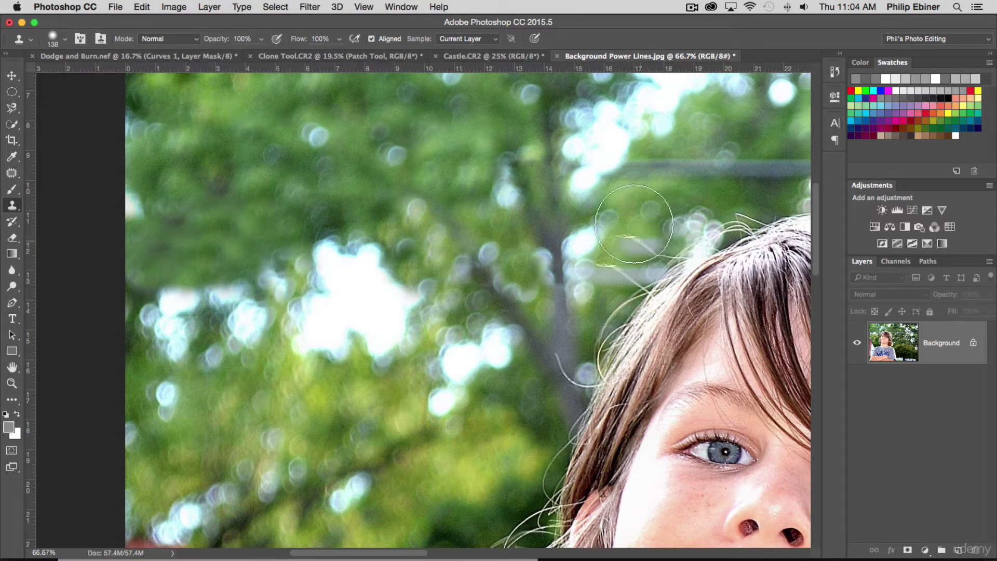
Clone foliage over the upper power line above the boy's head and over the lower line's remnant between the trunk and his hair
{"action": "scroll", "coordinate": [639, 260], "scroll_direction": "right", "scroll_amount": 10}
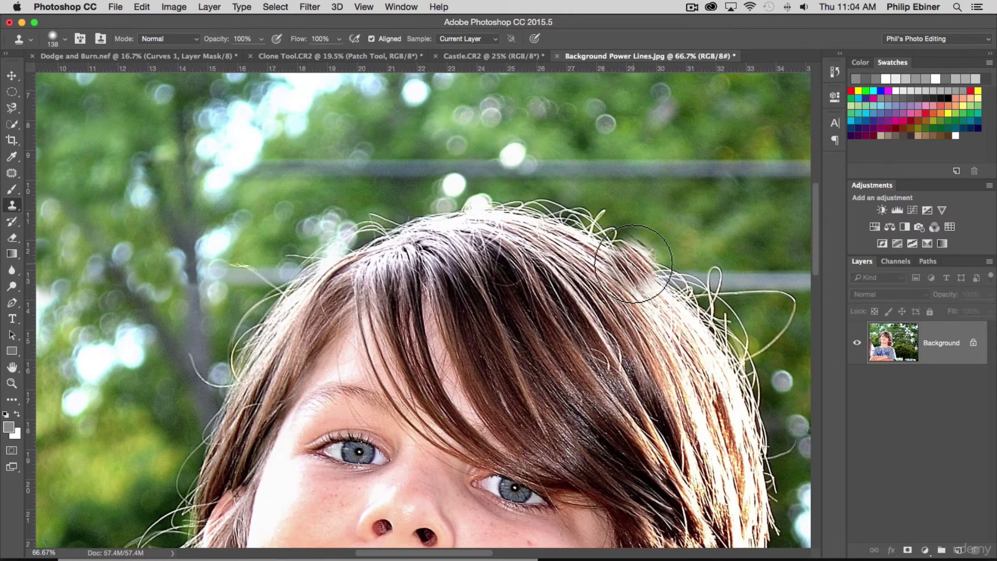
{"action": "left_click", "coordinate": [317, 144], "text": "alt"}
{"action": "left_click_drag", "start_coordinate": [272, 169], "coordinate": [388, 168]}
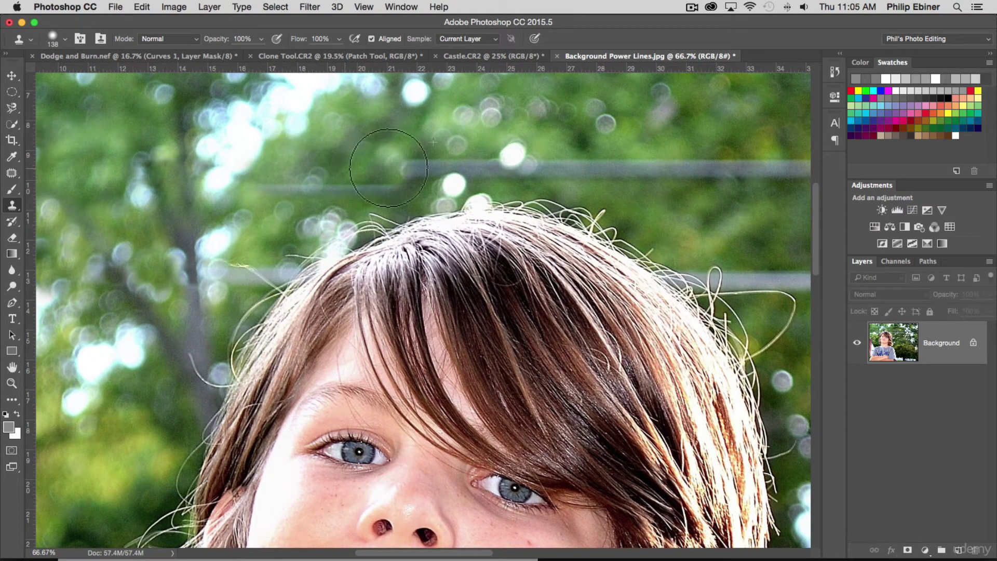
{"action": "left_click_drag", "start_coordinate": [254, 187], "coordinate": [358, 187]}
{"action": "left_click_drag", "start_coordinate": [421, 166], "coordinate": [618, 165]}
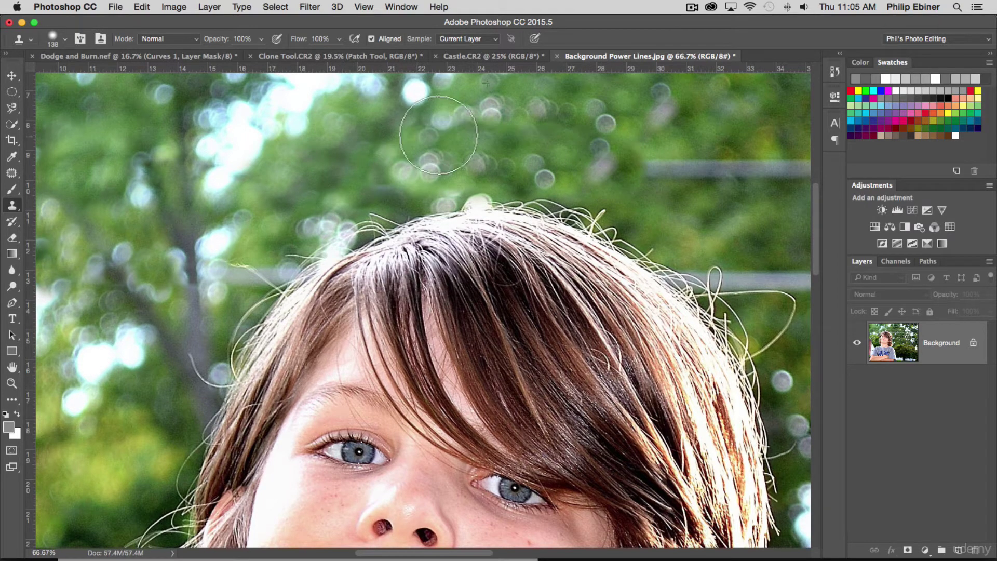
{"action": "key", "text": "super+z"}
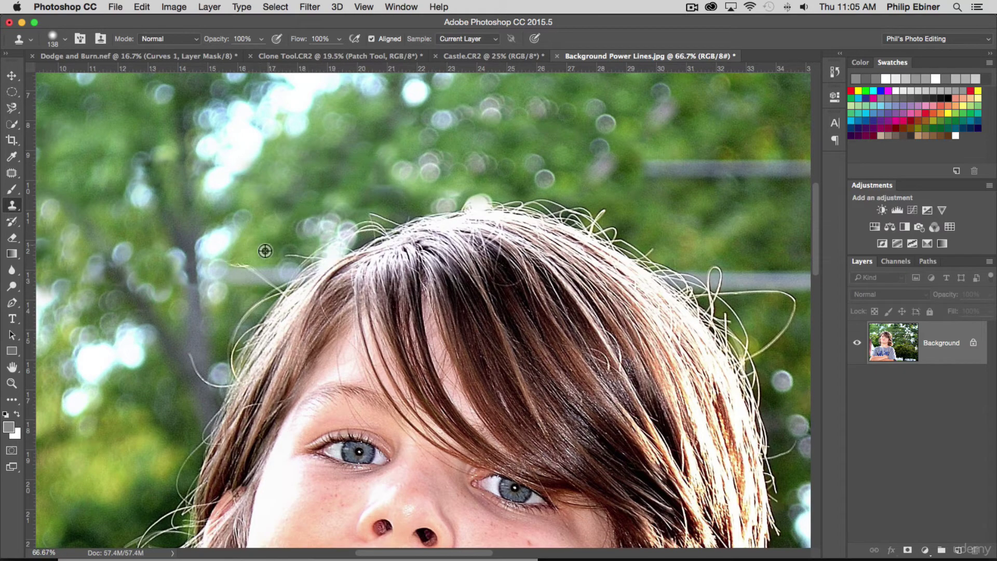
{"action": "left_click", "coordinate": [264, 252], "text": "alt"}
{"action": "left_click_drag", "start_coordinate": [247, 270], "coordinate": [272, 263]}
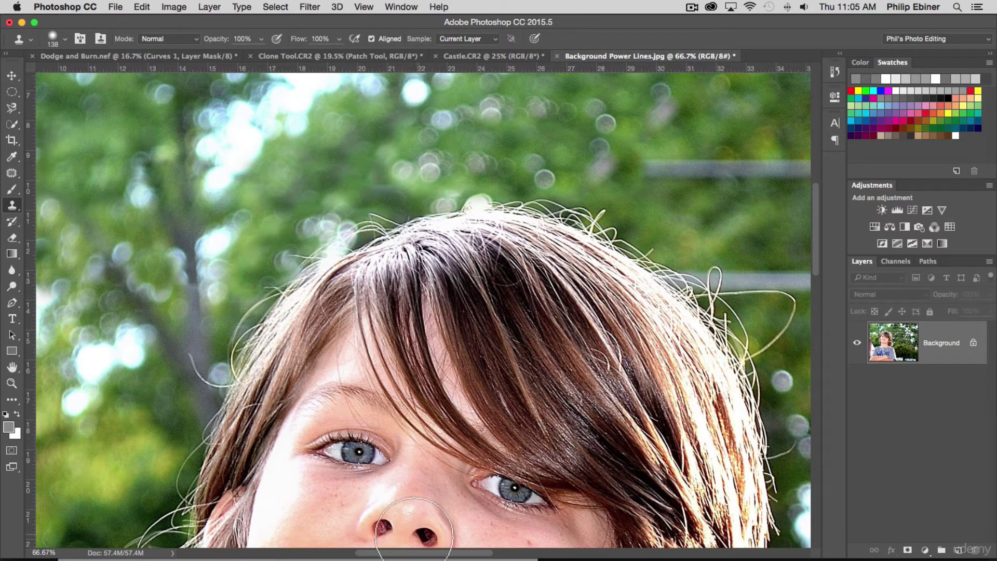
Try cloning over the lower power line in the trees right of the boy's head with the brush enlarged to 613
{"action": "left_click_drag", "start_coordinate": [412, 552], "coordinate": [507, 550]}
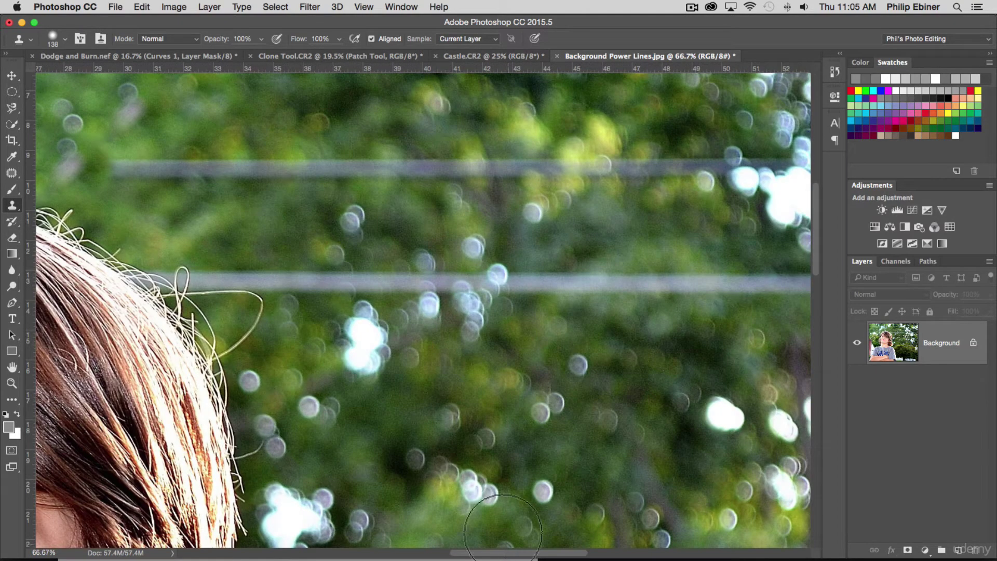
{"action": "left_click_drag", "start_coordinate": [434, 281], "coordinate": [534, 285]}
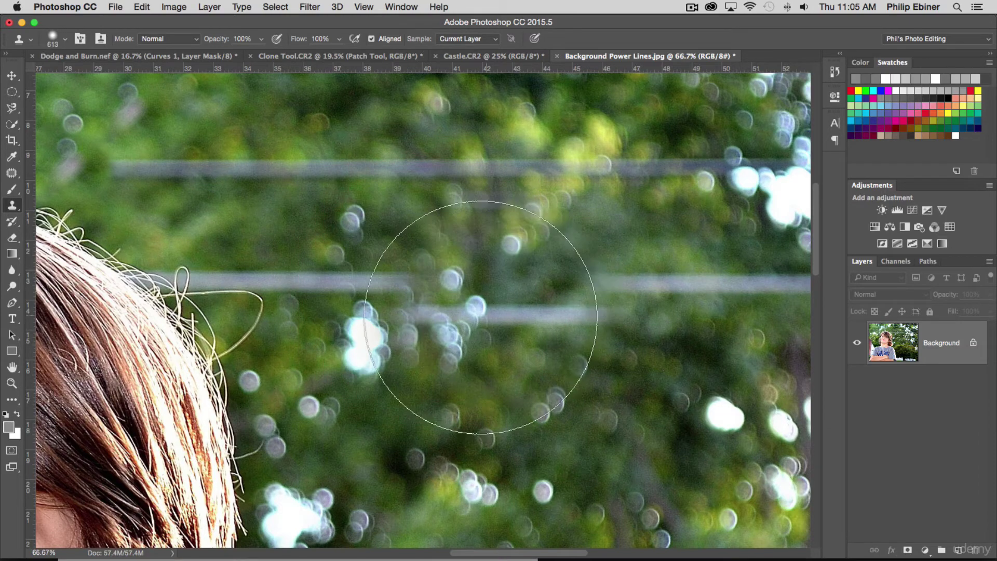
{"action": "mouse_move", "coordinate": [478, 317]}
{"action": "left_mouse_down"}
{"action": "mouse_move", "coordinate": [454, 347]}
{"action": "mouse_move", "coordinate": [460, 378]}
{"action": "mouse_move", "coordinate": [467, 254]}
{"action": "left_mouse_up"}
{"action": "key", "text": "super+z"}
Clone darker foliage over the middle stretch of the upper power line right of the boy's head with brush size 488, covering stray hair copies
{"action": "left_click", "coordinate": [538, 410], "text": "alt"}
{"action": "mouse_move", "coordinate": [592, 171]}
{"action": "left_mouse_down"}
{"action": "mouse_move", "coordinate": [556, 196]}
{"action": "mouse_move", "coordinate": [563, 223]}
{"action": "mouse_move", "coordinate": [435, 193]}
{"action": "mouse_move", "coordinate": [303, 196]}
{"action": "left_mouse_up"}
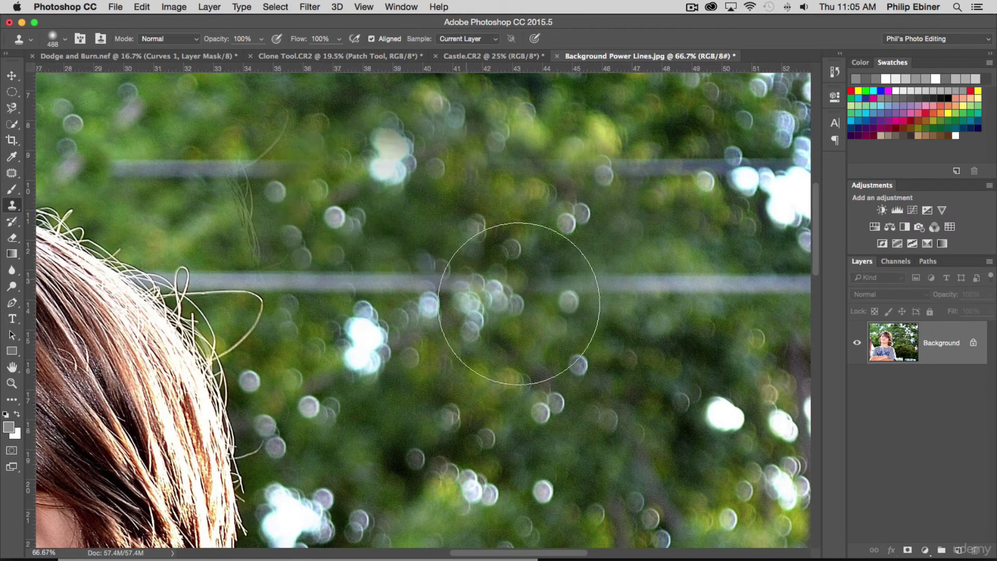
{"action": "mouse_move", "coordinate": [228, 208]}
{"action": "left_mouse_down"}
{"action": "mouse_move", "coordinate": [267, 178]}
{"action": "mouse_move", "coordinate": [261, 163]}
{"action": "mouse_move", "coordinate": [264, 209]}
{"action": "left_mouse_up"}
Clone dark foliage over the lower power line's middle stretch in the trees right of the boy's head, undoing the misplaced stroke
{"action": "left_click_drag", "start_coordinate": [457, 282], "coordinate": [435, 281]}
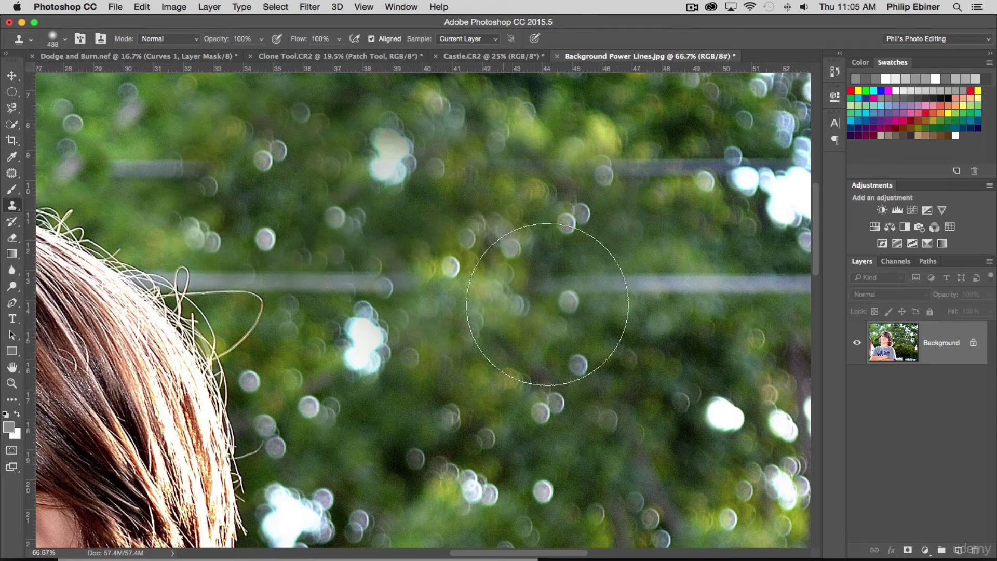
{"action": "left_click", "coordinate": [639, 370], "text": "alt"}
{"action": "key", "text": "alt+super+z"}
{"action": "left_click_drag", "start_coordinate": [604, 268], "coordinate": [693, 286]}
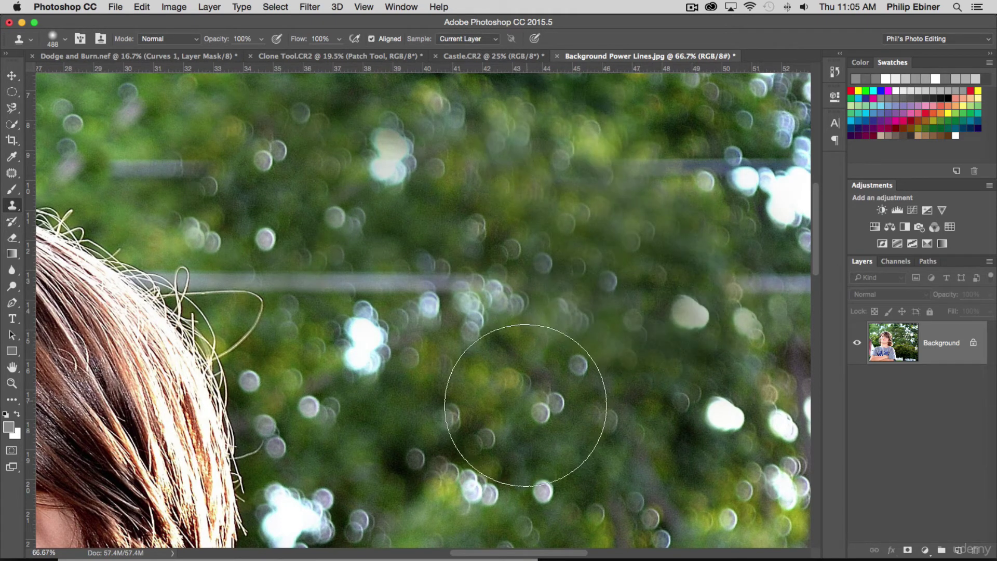
{"action": "left_click_drag", "start_coordinate": [437, 294], "coordinate": [343, 270]}
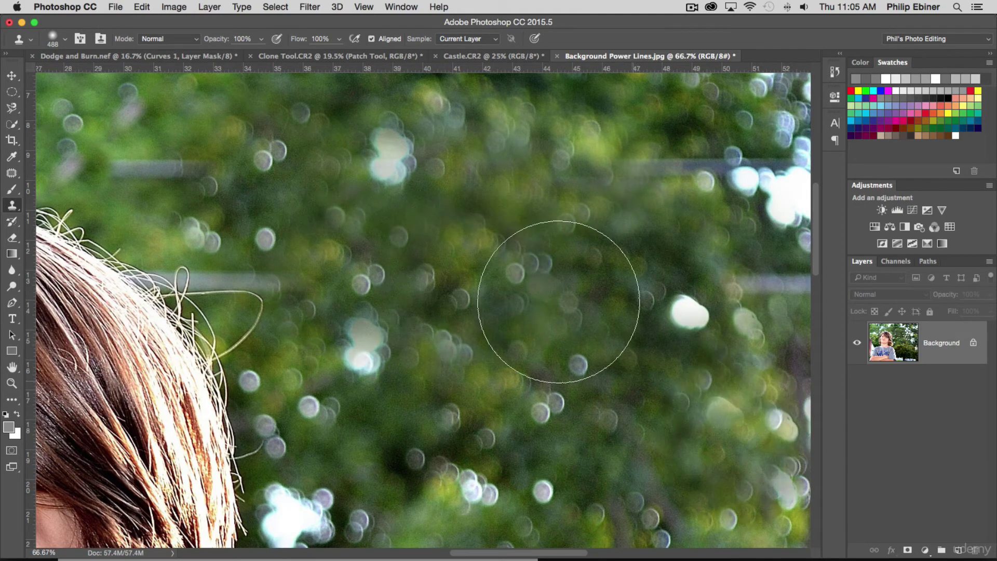
Clone foliage over the upper line's remnant and the lower line's end beside the boy's hair using brush size 222, then reduce it to 132
{"action": "left_click_drag", "start_coordinate": [359, 191], "coordinate": [324, 194]}
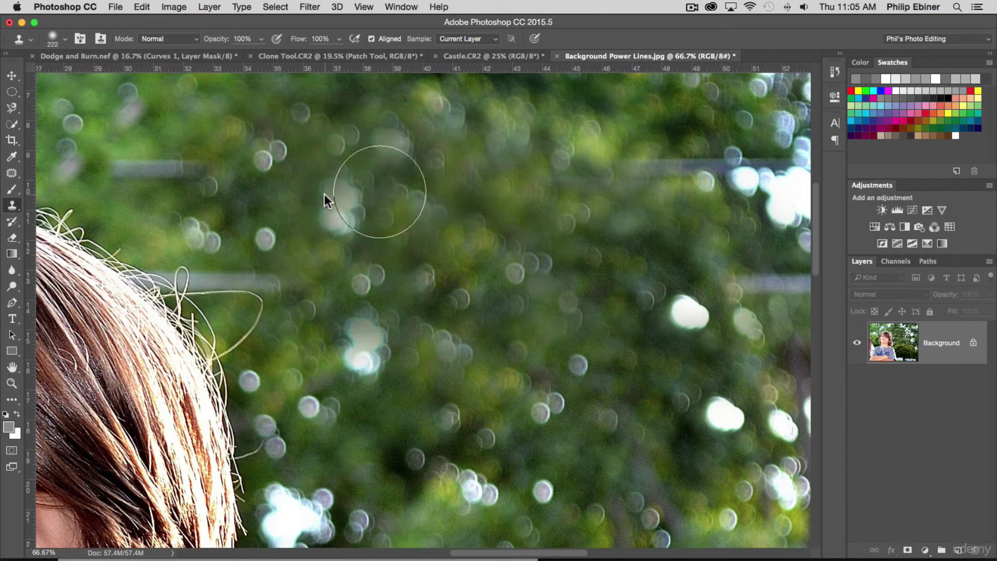
{"action": "mouse_move", "coordinate": [129, 159]}
{"action": "left_mouse_down"}
{"action": "mouse_move", "coordinate": [144, 173]}
{"action": "mouse_move", "coordinate": [167, 166]}
{"action": "left_mouse_up"}
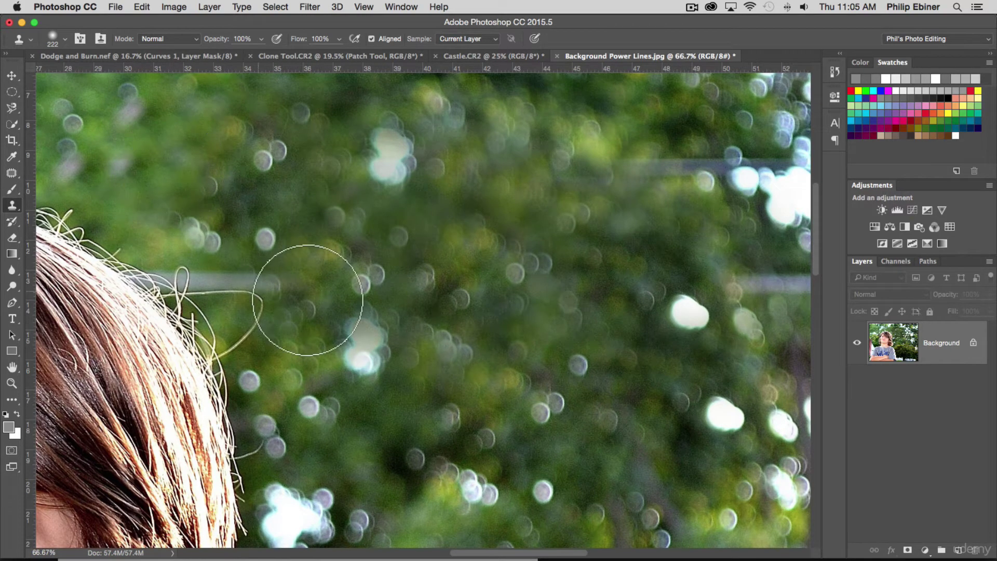
{"action": "left_click_drag", "start_coordinate": [223, 279], "coordinate": [296, 289]}
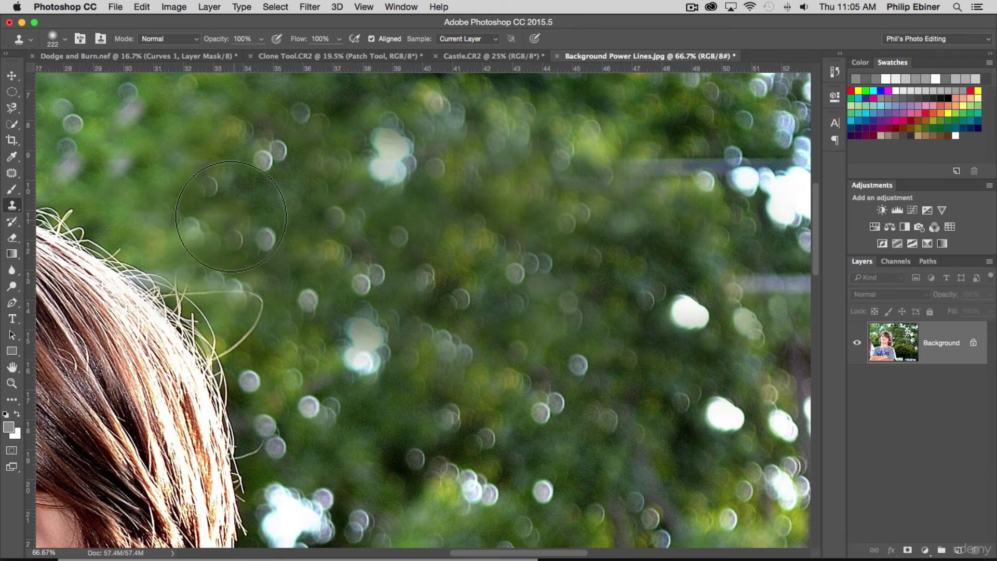
{"action": "left_click_drag", "start_coordinate": [192, 245], "coordinate": [171, 247]}
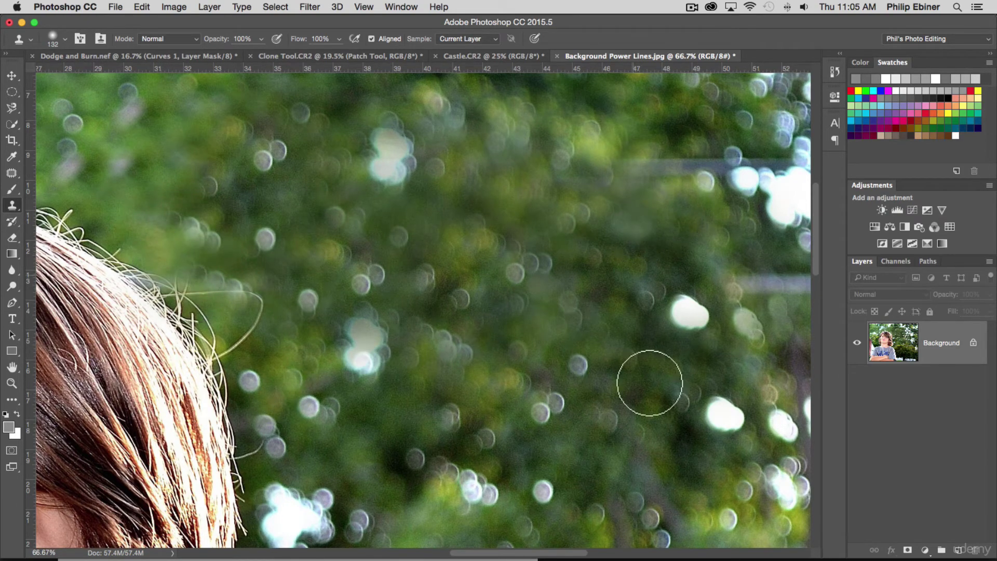
Clone leaves and light spots over both power lines in the bright gaps of the right-hand trees with brush size 617
{"action": "scroll", "coordinate": [632, 279], "scroll_direction": "right", "scroll_amount": 5}
{"action": "scroll", "coordinate": [630, 279], "scroll_direction": "right", "scroll_amount": 3}
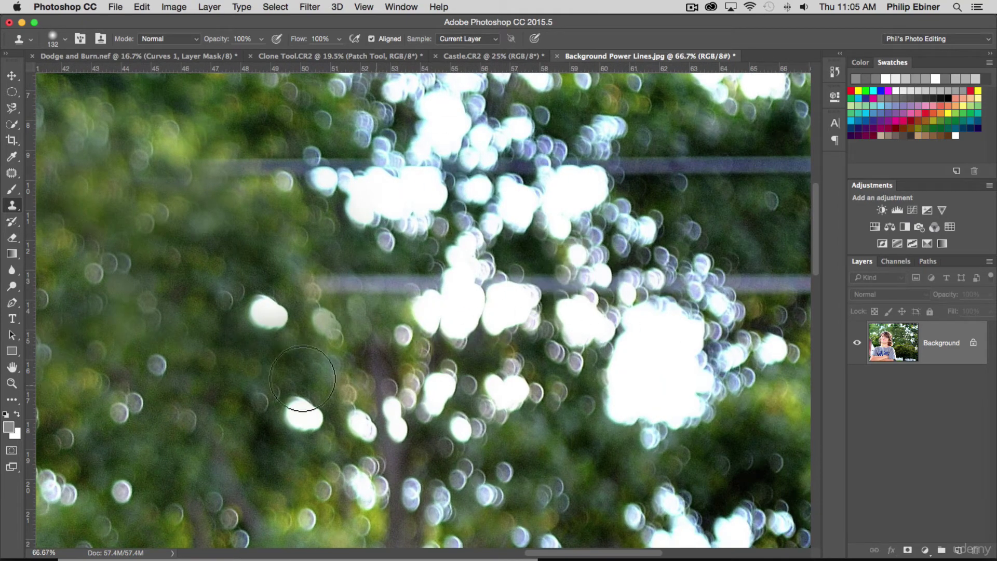
{"action": "left_click_drag", "start_coordinate": [334, 354], "coordinate": [443, 357]}
{"action": "scroll", "coordinate": [518, 156], "scroll_direction": "down", "scroll_amount": 1}
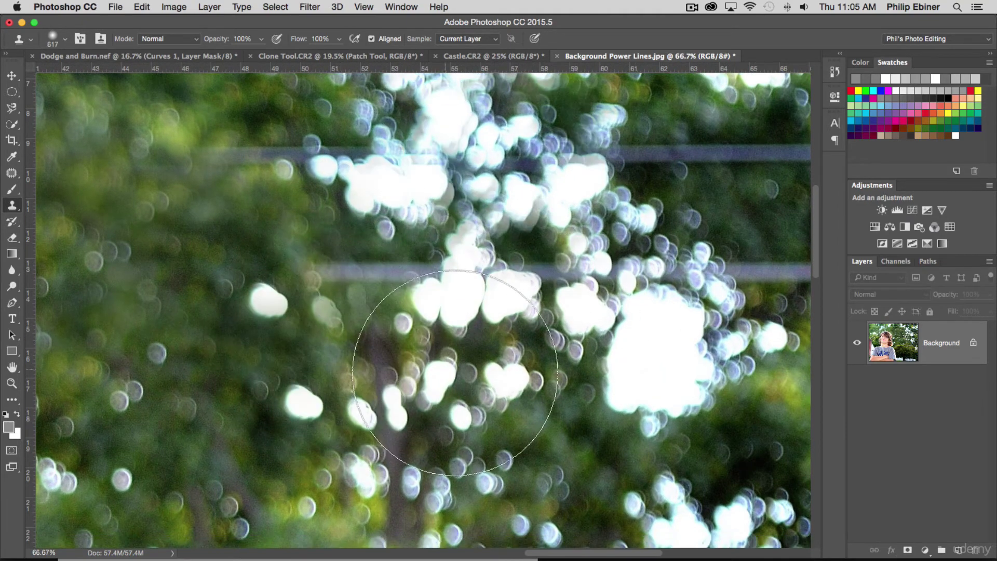
{"action": "left_click", "coordinate": [393, 286]}
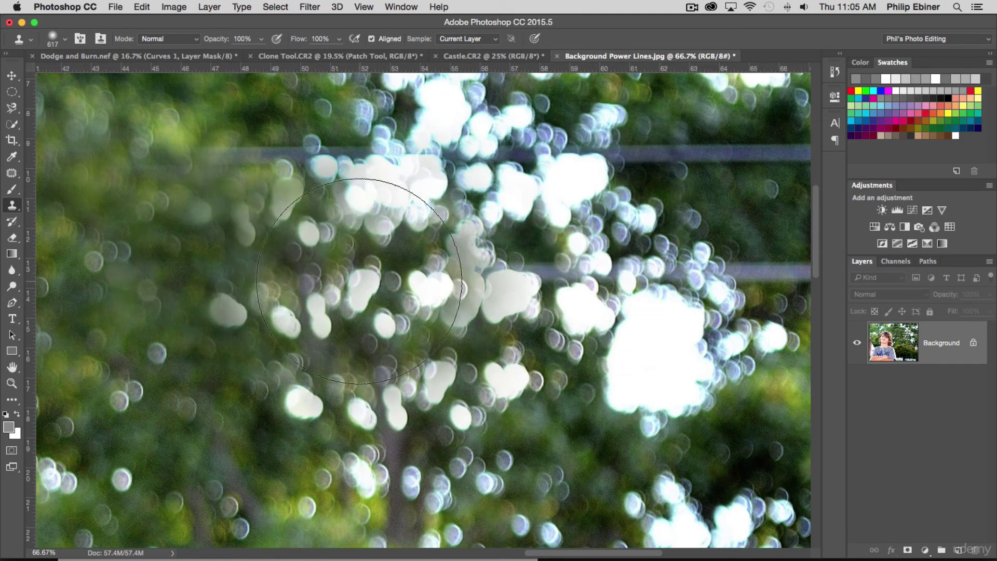
{"action": "left_click", "coordinate": [435, 281], "text": "alt"}
{"action": "left_click", "coordinate": [297, 183]}
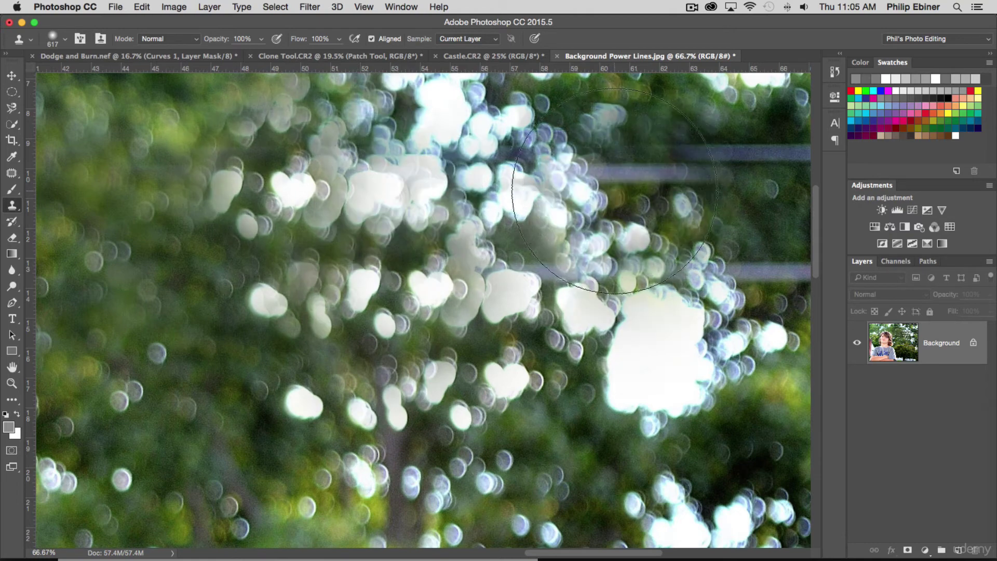
Sample foliage above the lines and clone over the remaining ends of both power lines at the photo's right edge, undoing the extra stroke
{"action": "key", "text": "z"}
{"action": "left_click", "coordinate": [545, 272], "text": "alt"}
{"action": "left_click", "coordinate": [545, 272], "text": "alt"}
{"action": "left_click", "coordinate": [545, 272], "text": "alt"}
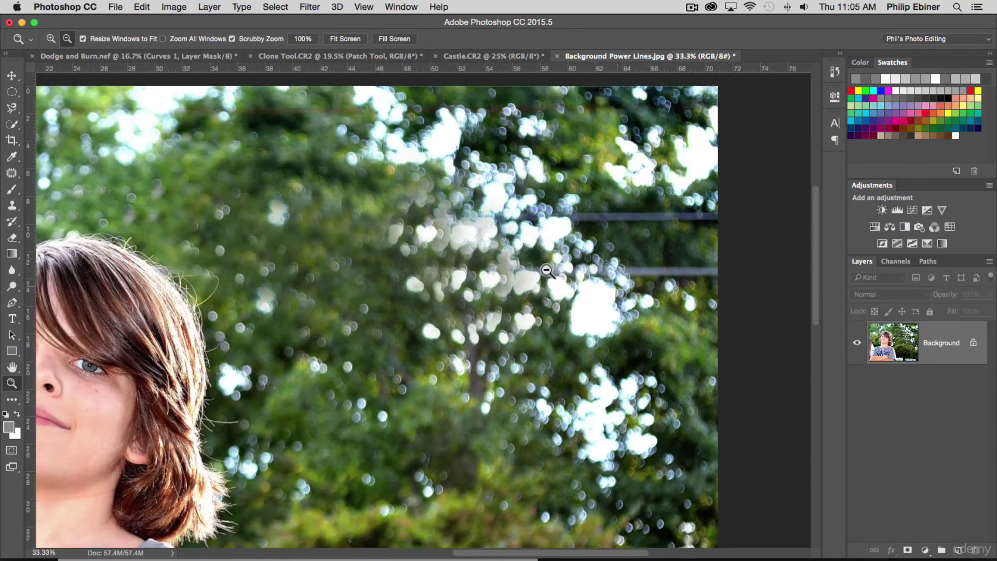
{"action": "left_click", "coordinate": [546, 270], "text": "alt"}
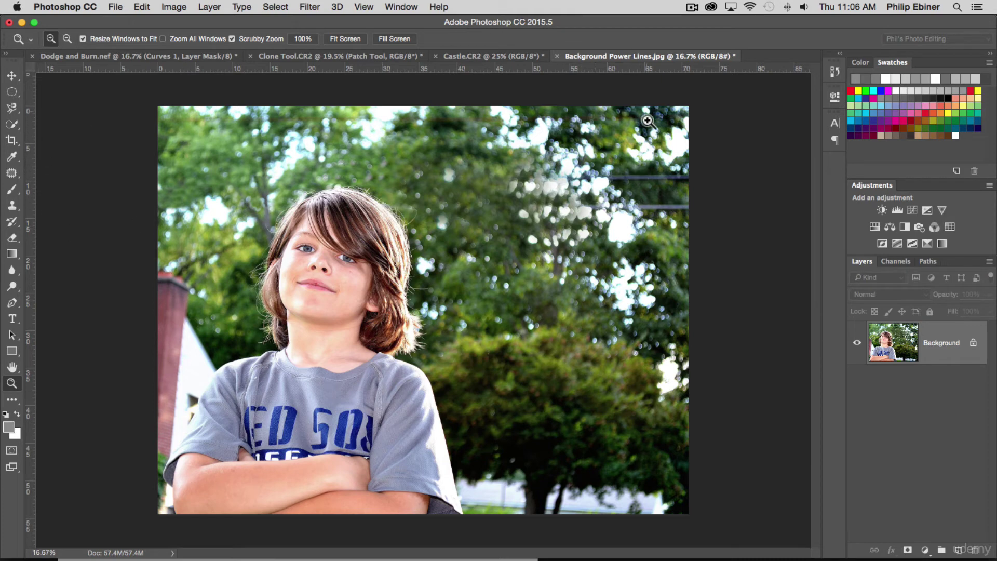
{"action": "key", "text": "c"}
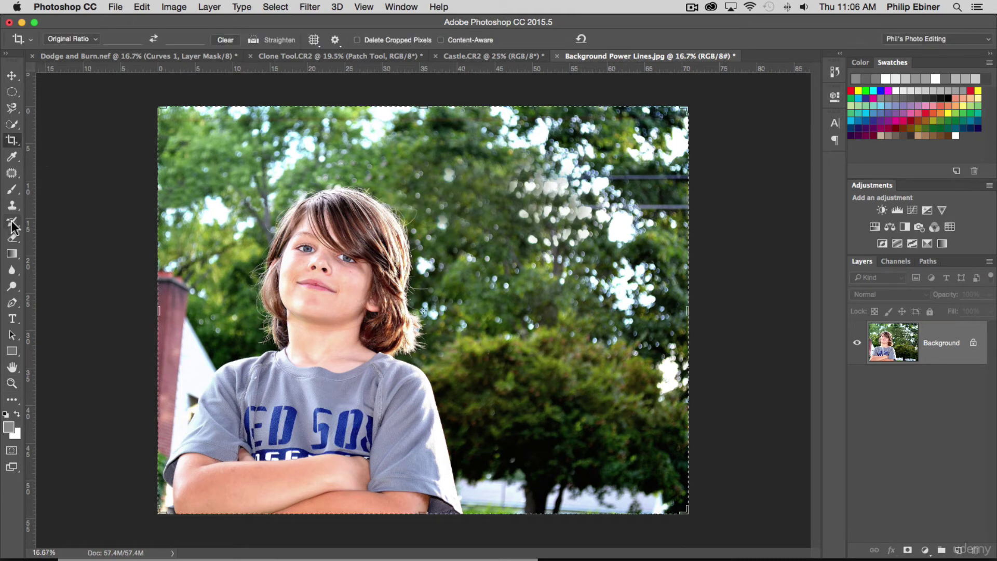
{"action": "left_click", "coordinate": [12, 205]}
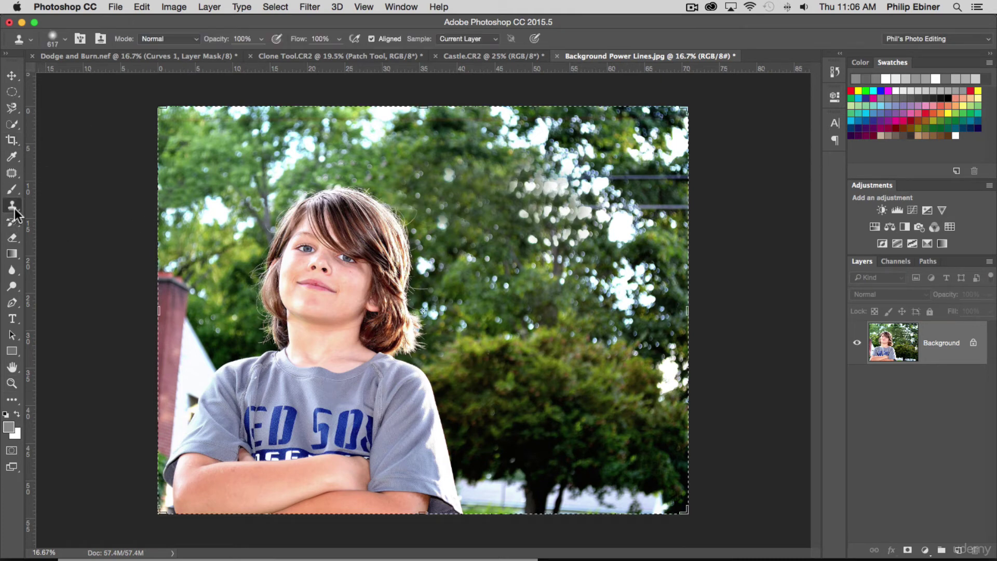
{"action": "left_click", "coordinate": [624, 149], "text": "alt"}
{"action": "mouse_move", "coordinate": [632, 177]}
{"action": "left_mouse_down"}
{"action": "mouse_move", "coordinate": [675, 178]}
{"action": "mouse_move", "coordinate": [663, 256]}
{"action": "mouse_move", "coordinate": [681, 210]}
{"action": "mouse_move", "coordinate": [652, 208]}
{"action": "left_mouse_up"}
{"action": "left_click", "coordinate": [669, 245], "text": "alt"}
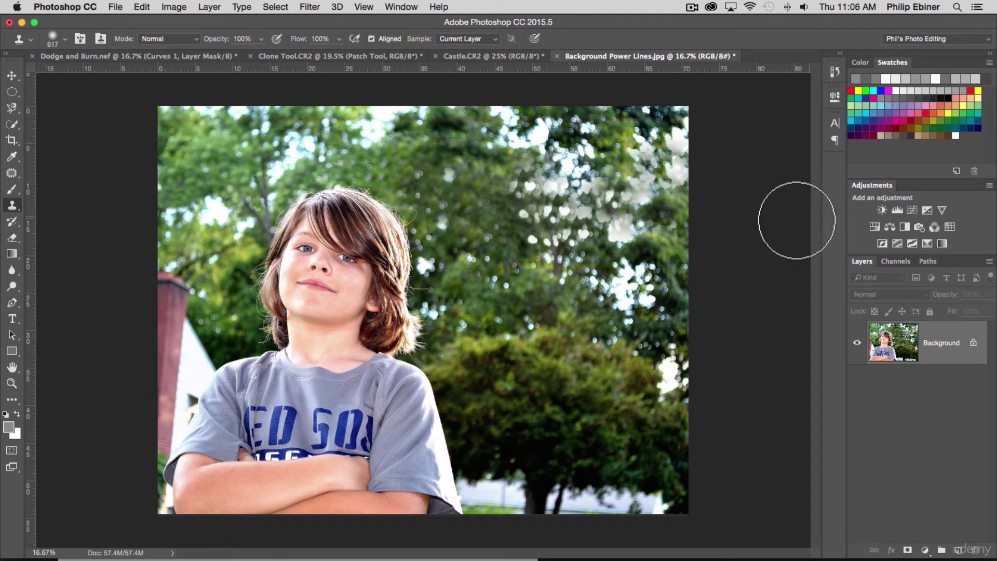
{"action": "left_click_drag", "start_coordinate": [557, 190], "coordinate": [536, 204]}
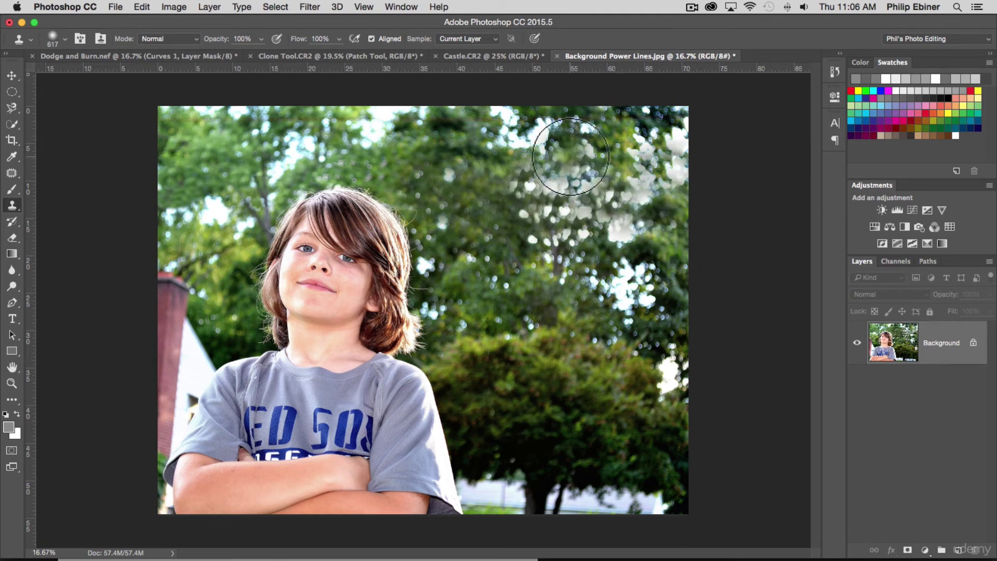
{"action": "key", "text": "super+z"}
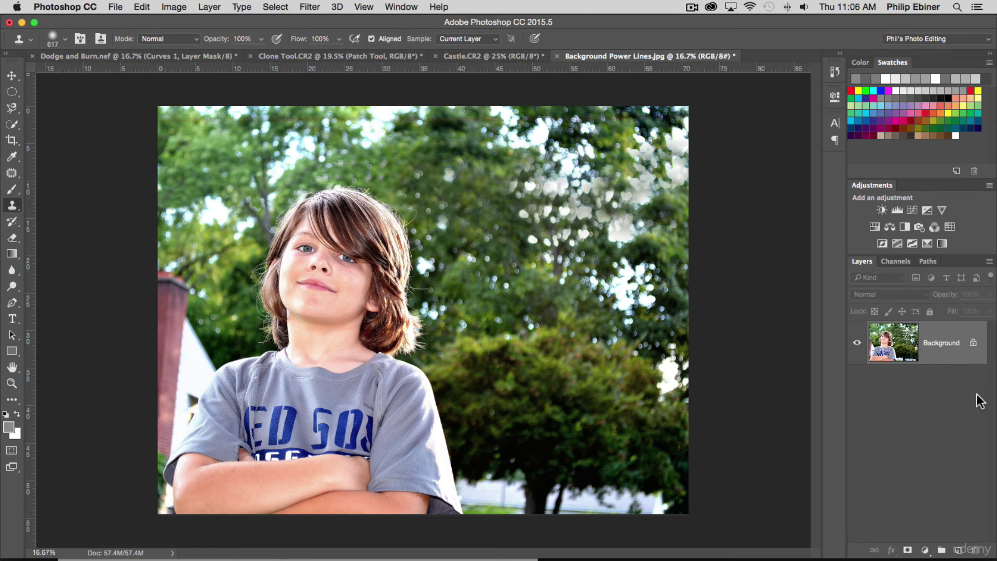
Compare the photo's original Open state with the latest Clone Stamp state in the history
{"action": "left_click", "coordinate": [834, 73]}
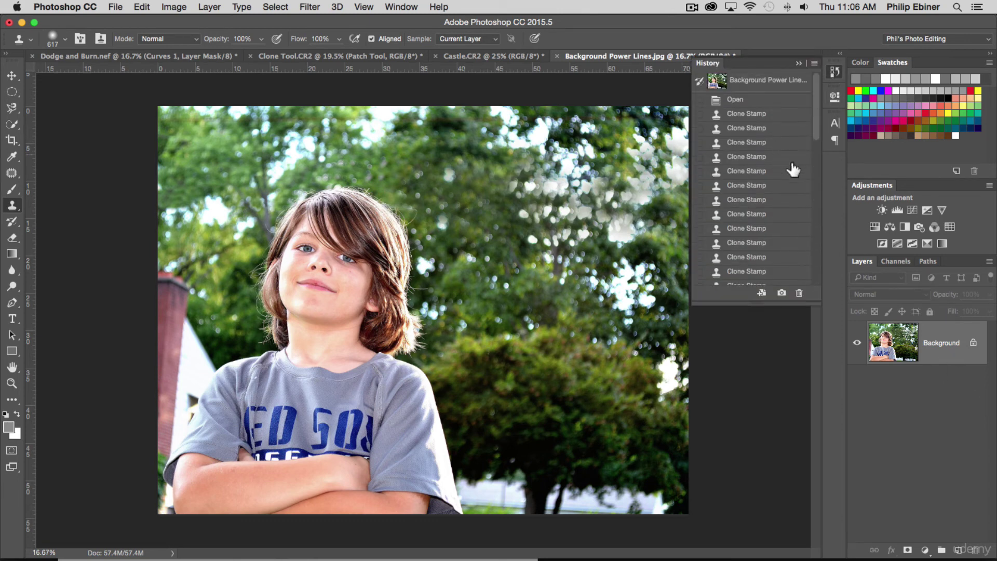
{"action": "left_click", "coordinate": [734, 99]}
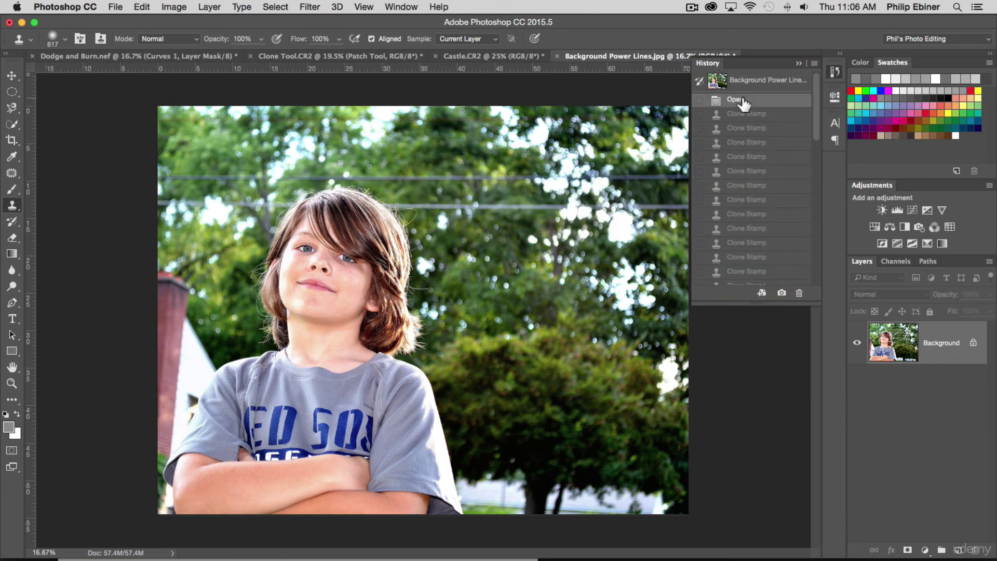
{"action": "scroll", "coordinate": [735, 200], "scroll_direction": "down", "scroll_amount": 5}
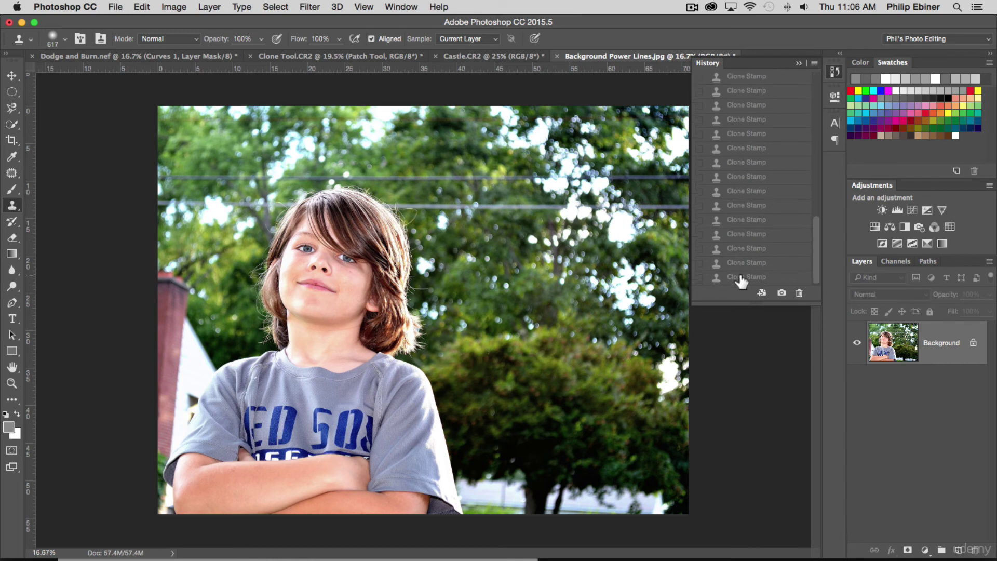
{"action": "left_click", "coordinate": [742, 278]}
{"action": "scroll", "coordinate": [775, 202], "scroll_direction": "up", "scroll_amount": 5}
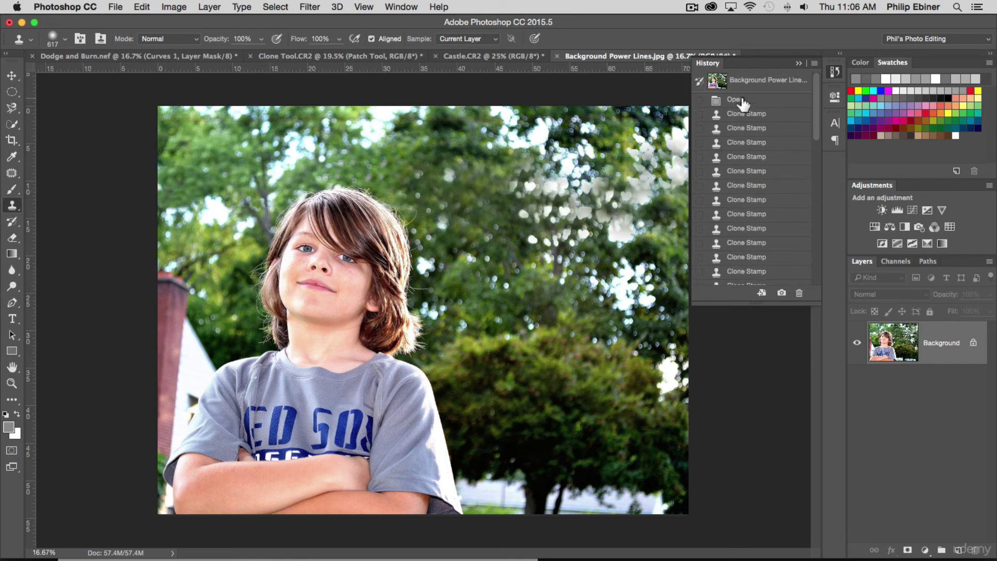
{"action": "left_click", "coordinate": [743, 101]}
{"action": "scroll", "coordinate": [764, 202], "scroll_direction": "down", "scroll_amount": 5}
{"action": "left_click", "coordinate": [743, 278]}
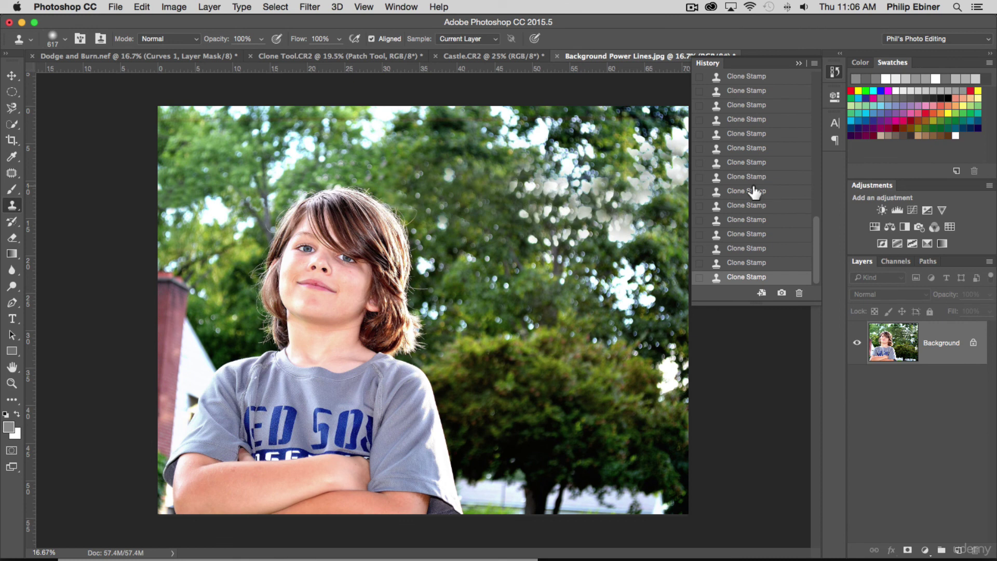
{"action": "scroll", "coordinate": [755, 193], "scroll_direction": "up", "scroll_amount": 10}
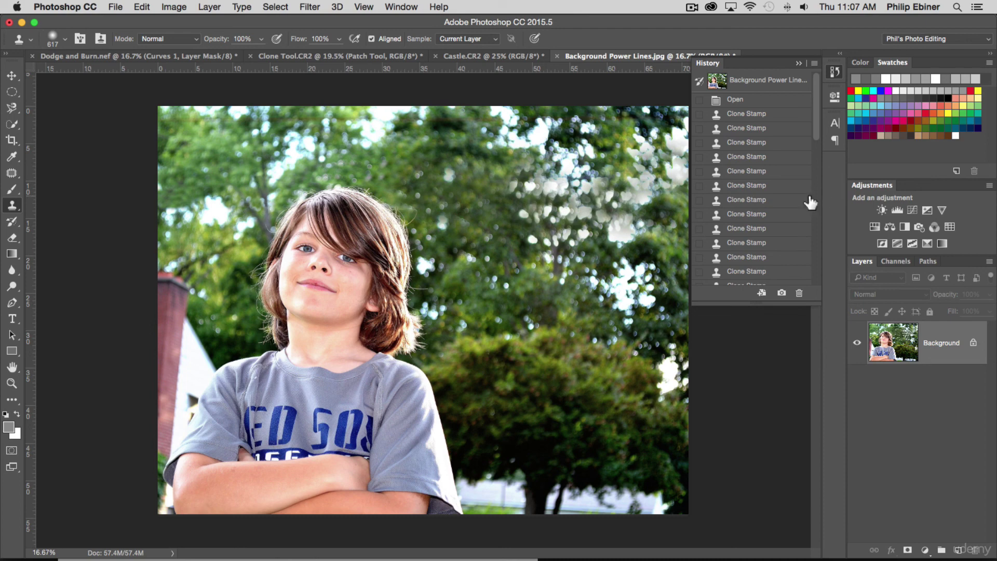
{"action": "scroll", "coordinate": [774, 224], "scroll_direction": "down", "scroll_amount": 5}
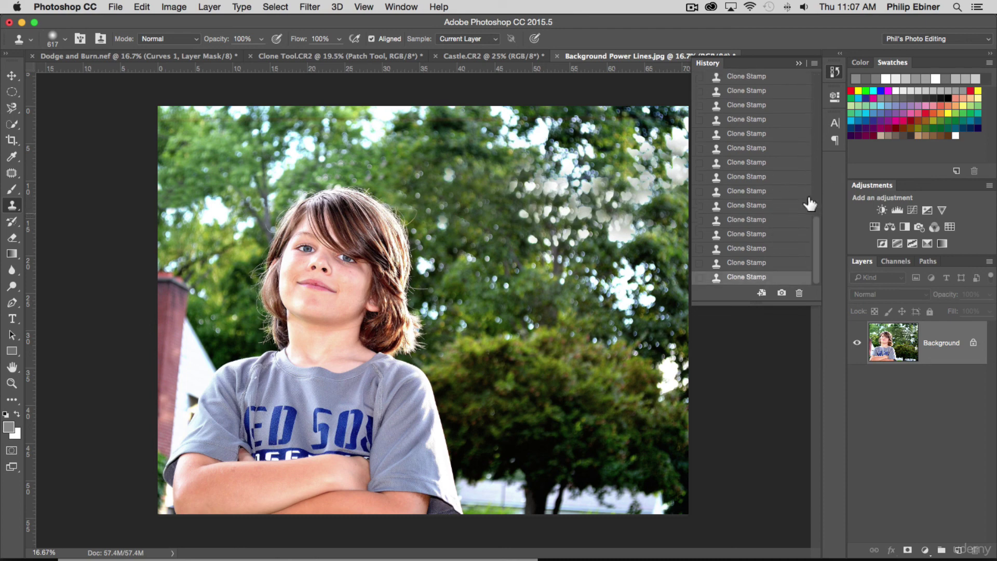